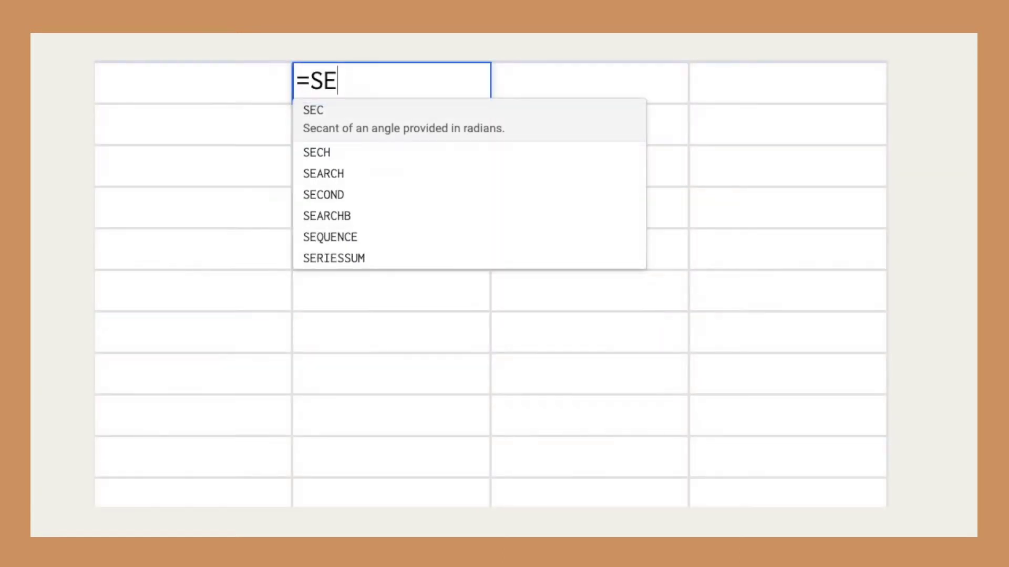
pyautogui.write('QUENCE(')
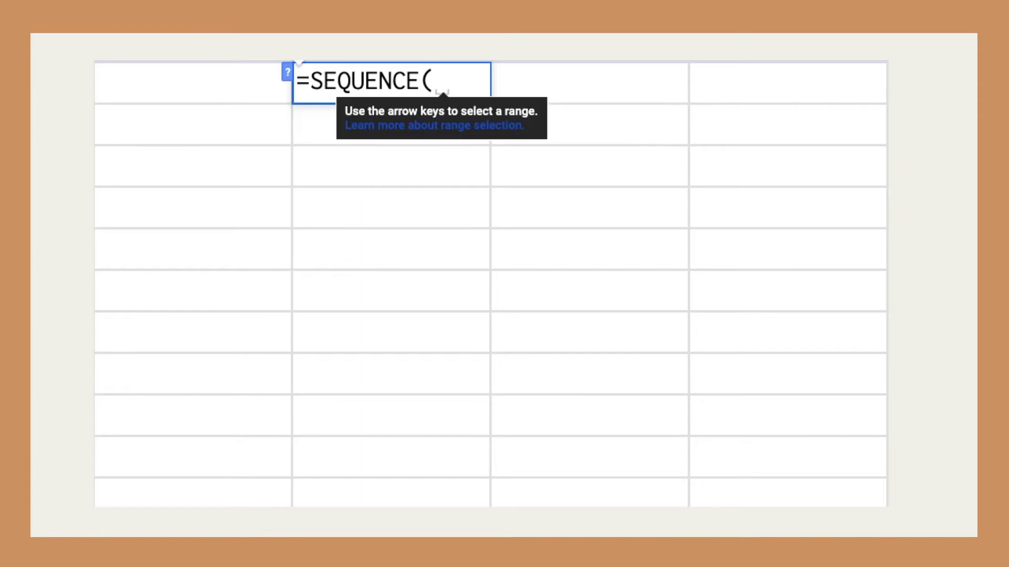
pyautogui.write('10,1,1,1')
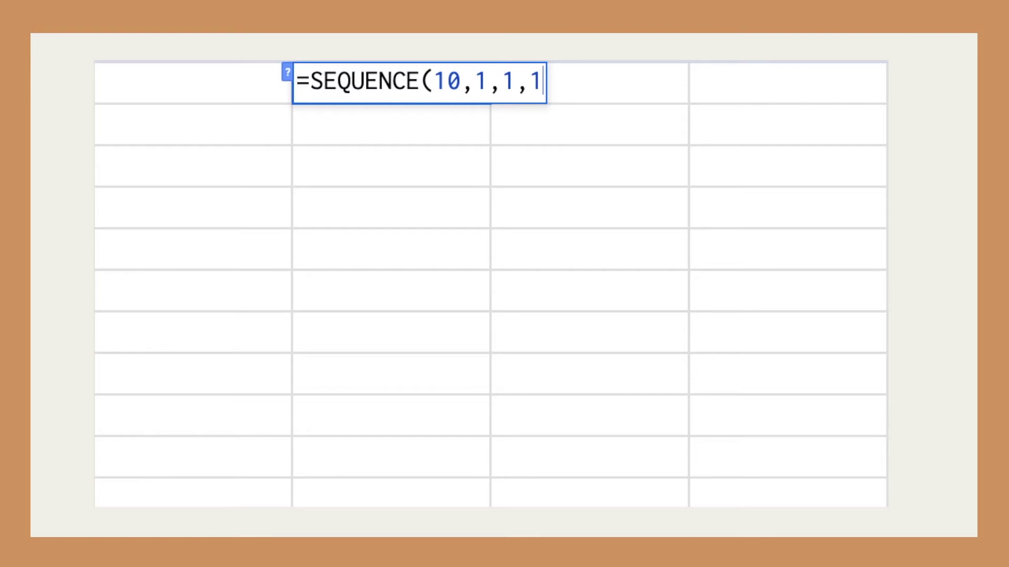
pyautogui.write(')')
# Step: Enter =SEQUENCE(10,1,1,1) so the column lists the numbers 1 through 10
pyautogui.press('Return')
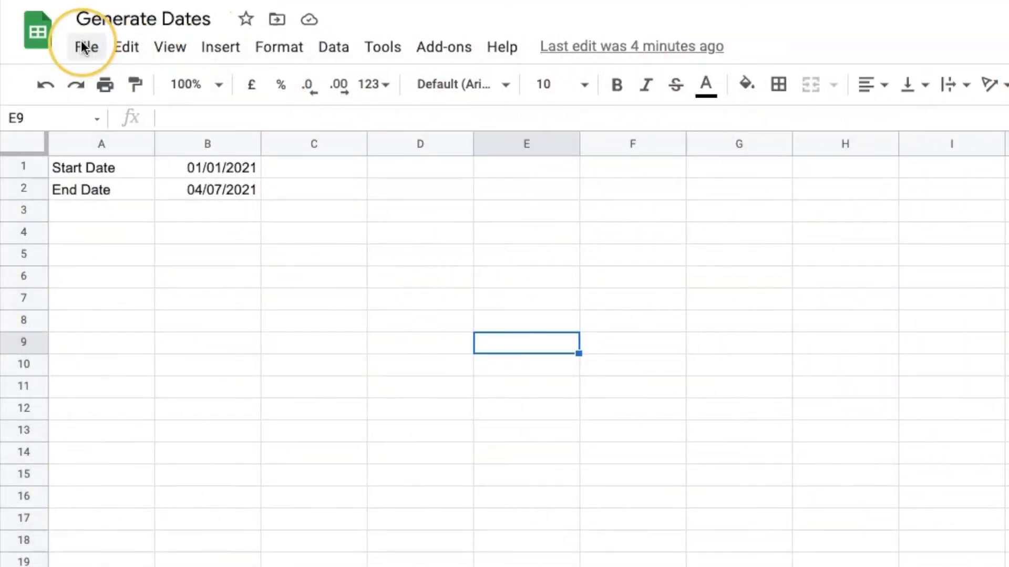
# Step: Create a new blank spreadsheet with Start Date and End Date labels in A1:A2
pyautogui.click(85, 48)
pyautogui.moveTo(123, 135)
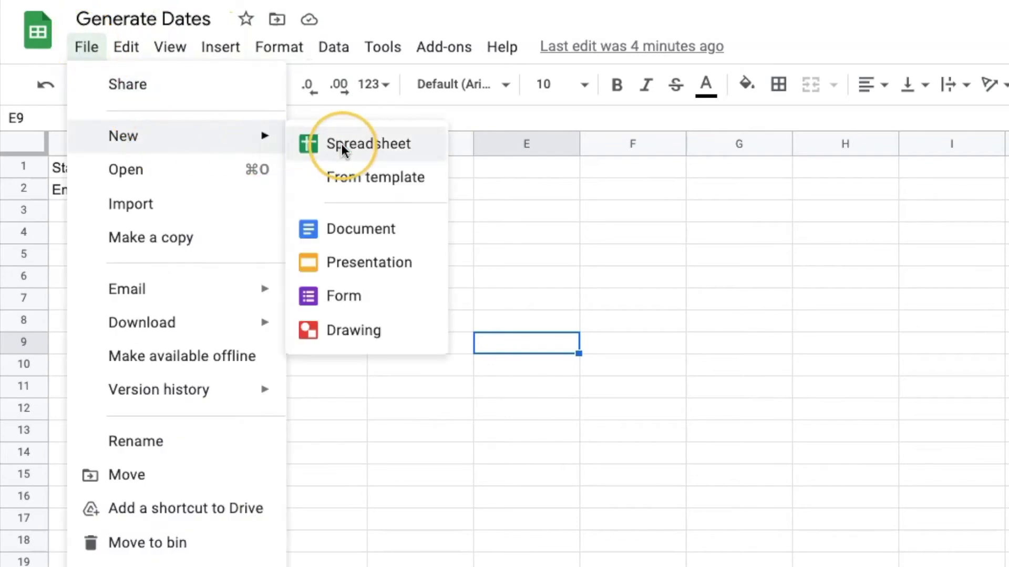
pyautogui.click(347, 145)
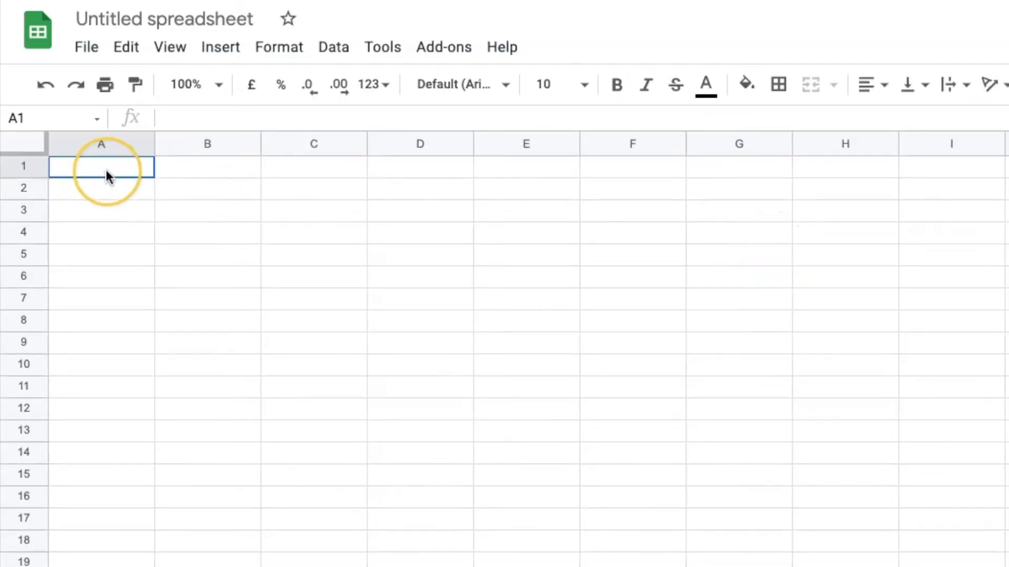
pyautogui.write('Start')
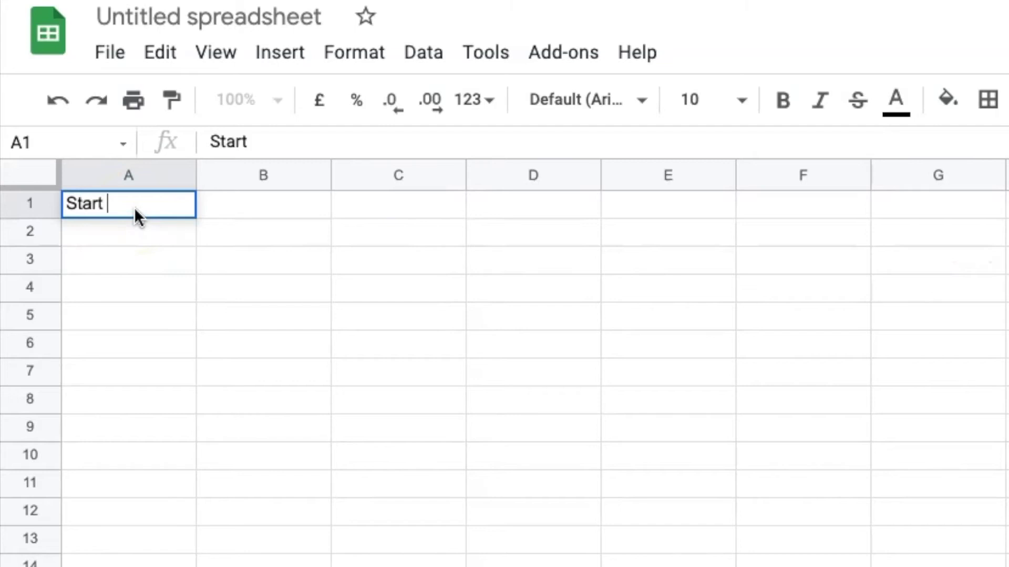
pyautogui.write(' Date')
pyautogui.press('Return')
pyautogui.write('End ')
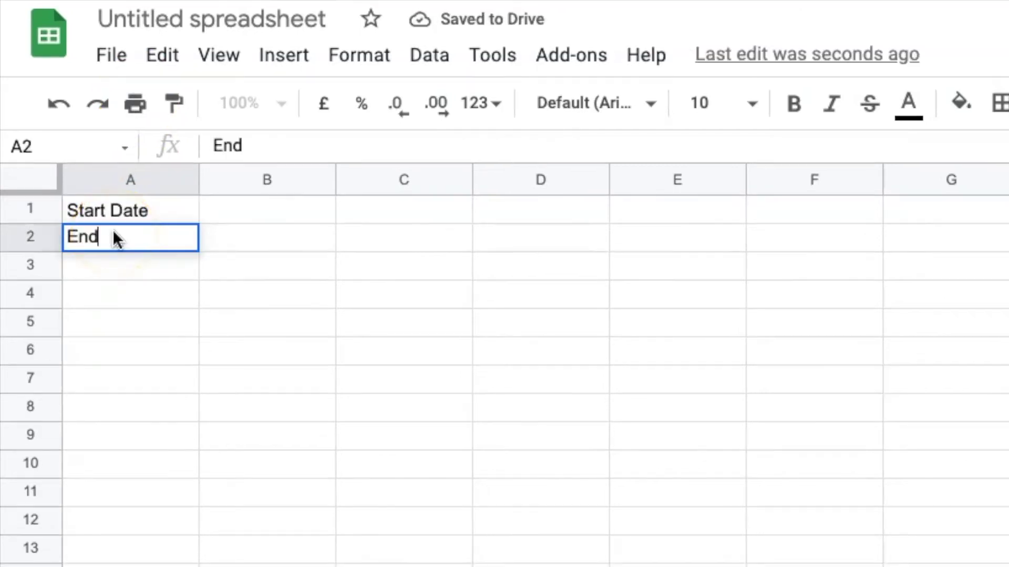
pyautogui.write('Date')
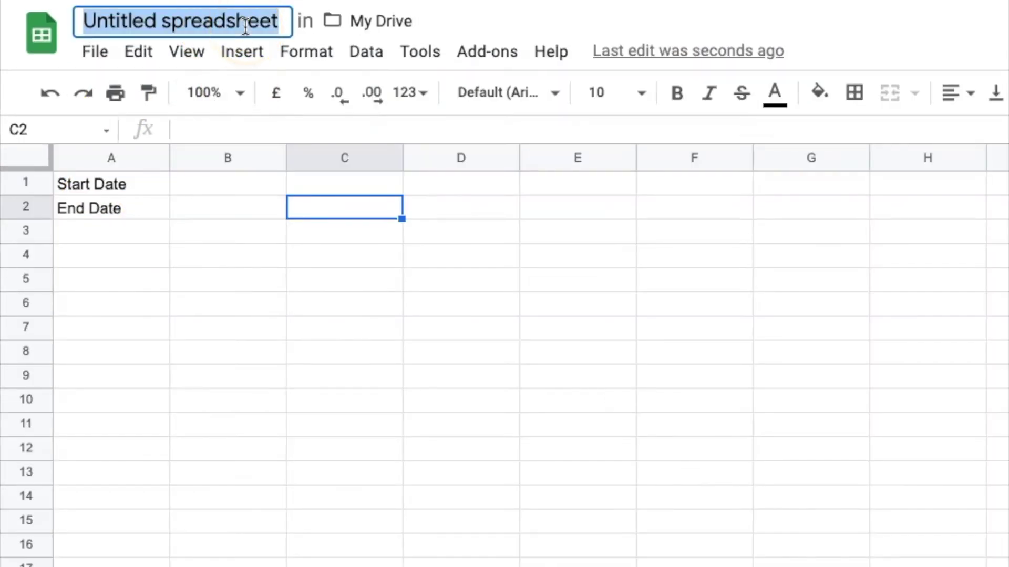
pyautogui.write('Generate')
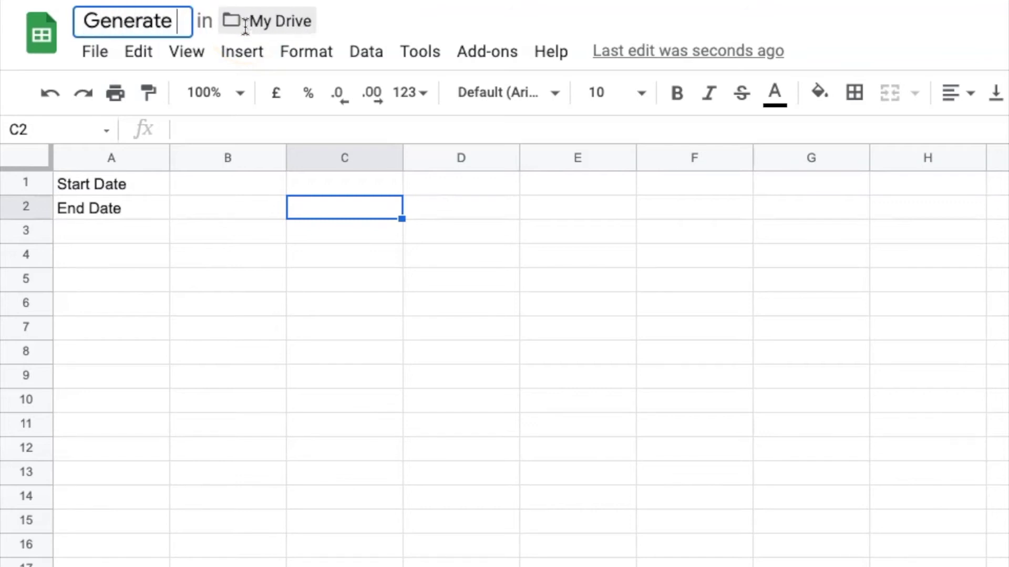
pyautogui.write(' D')
pyautogui.write('ates Demo')
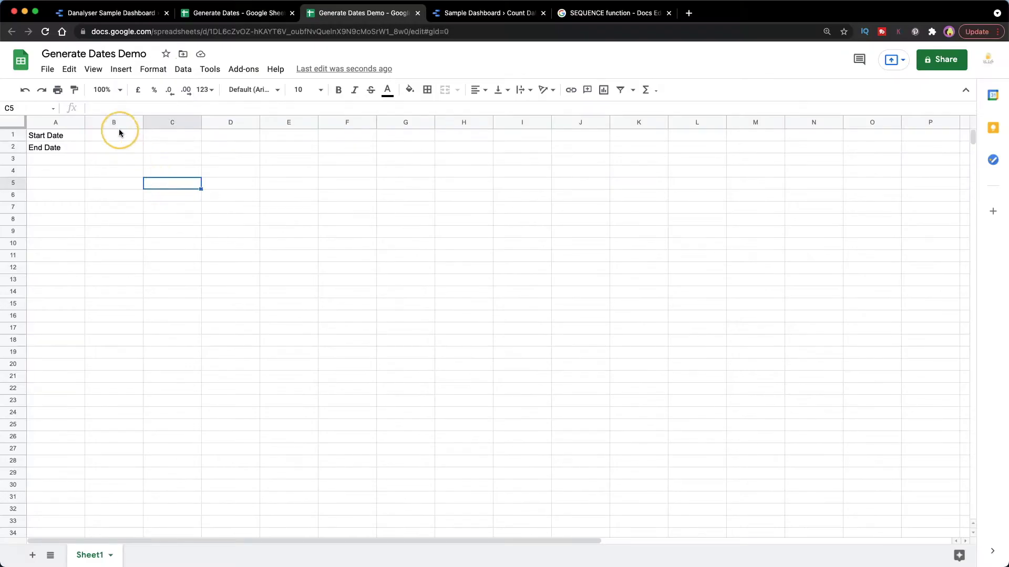
# Step: Add a data validation rule requiring valid dates in B1:B2
pyautogui.moveTo(120, 134); pyautogui.dragTo(120, 147)
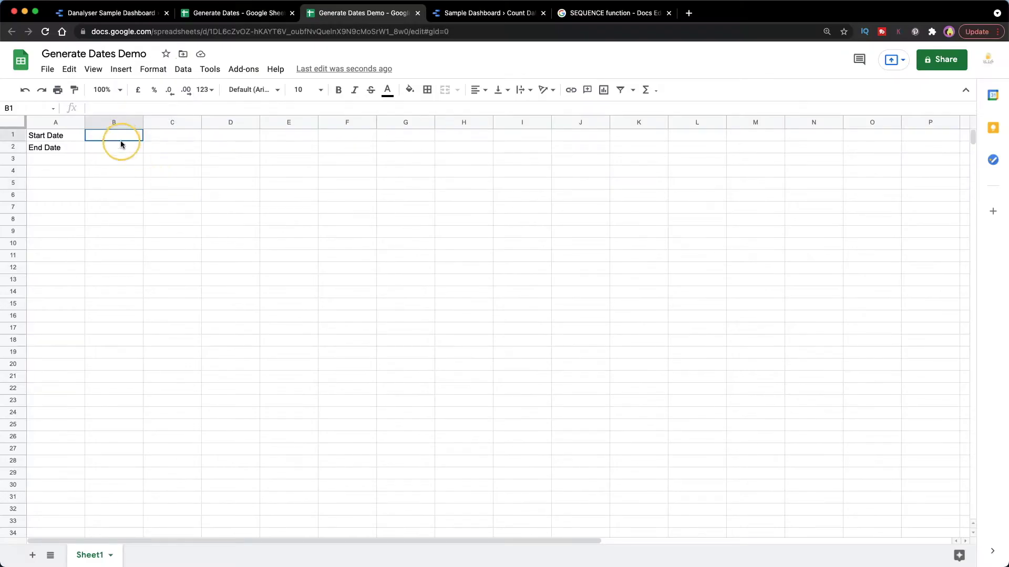
pyautogui.click(182, 69)
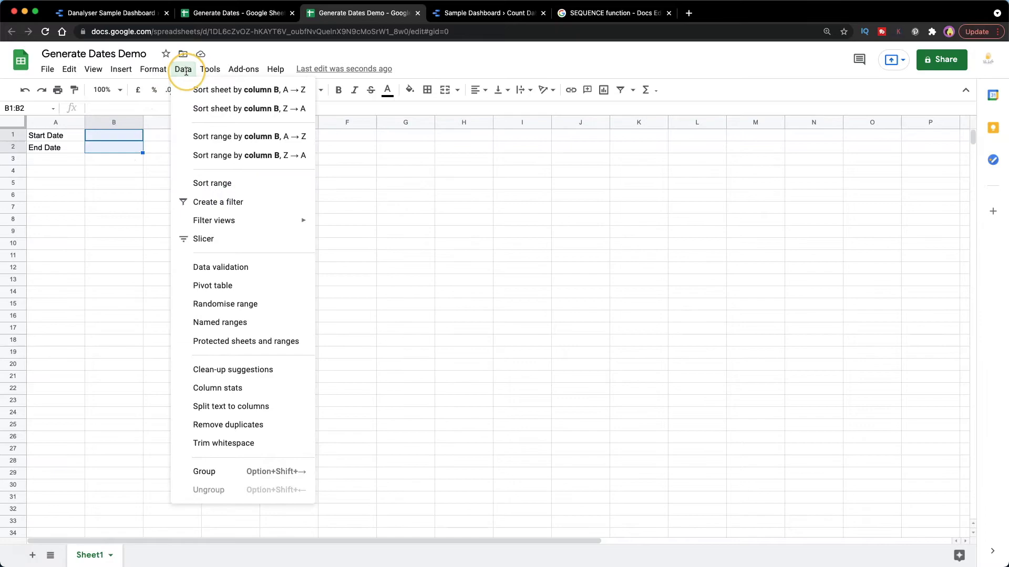
pyautogui.click(221, 268)
pyautogui.click(467, 260)
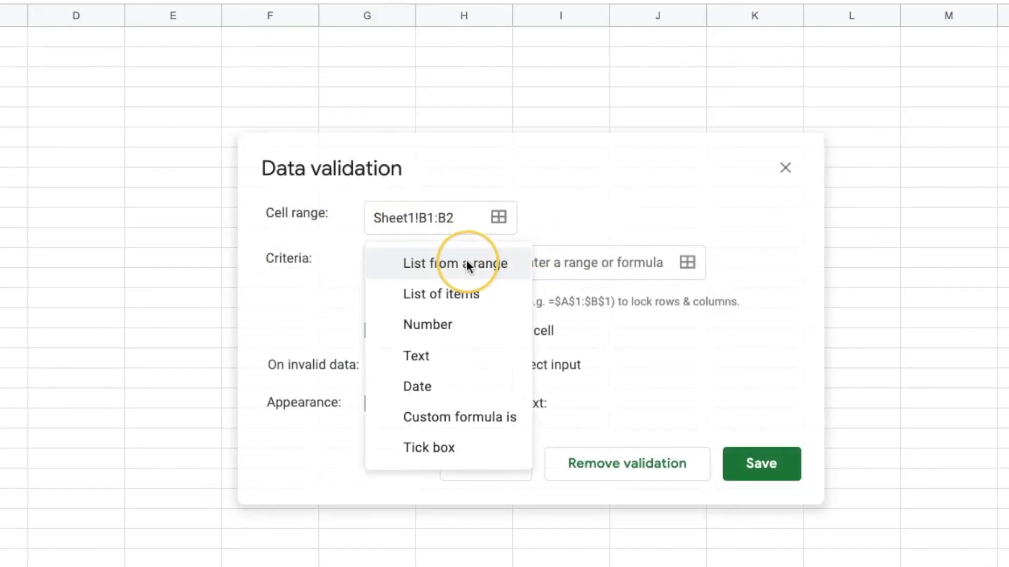
pyautogui.click(458, 378)
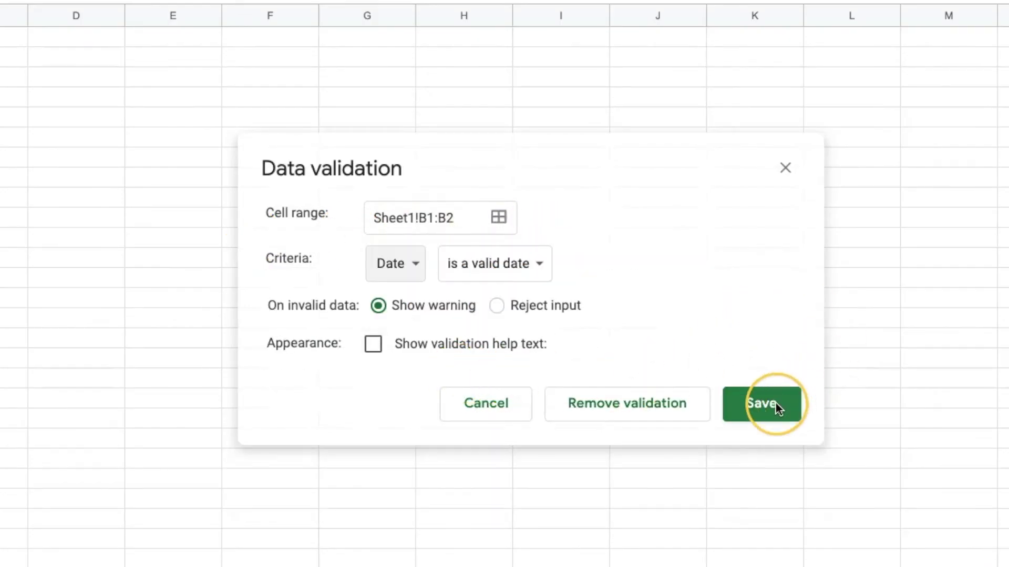
pyautogui.click(775, 403)
# Step: Pick 1 January 2021 for B1 in the date picker and enter =TODAY() in B2
pyautogui.doubleClick(272, 201)
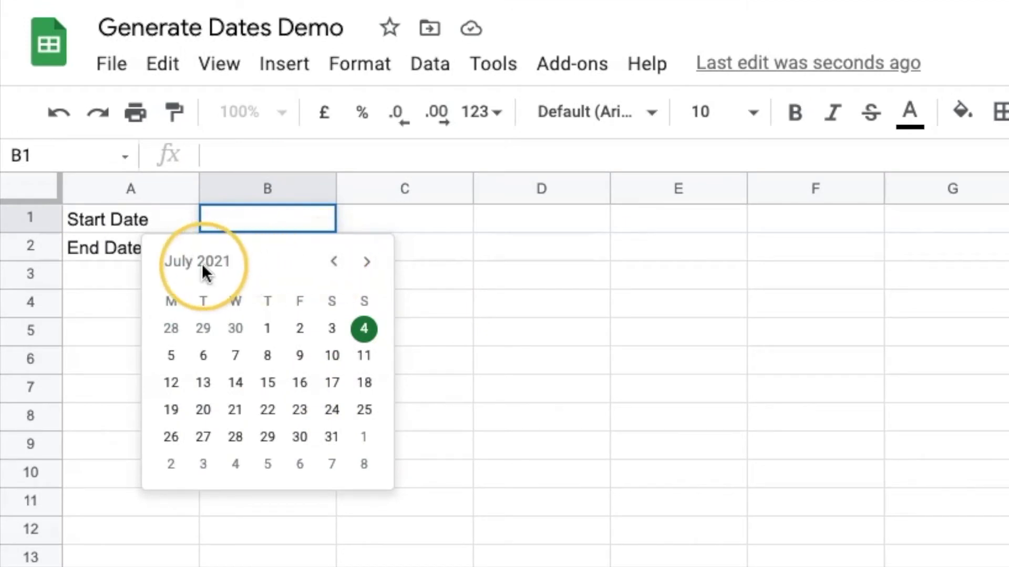
pyautogui.click(334, 261)
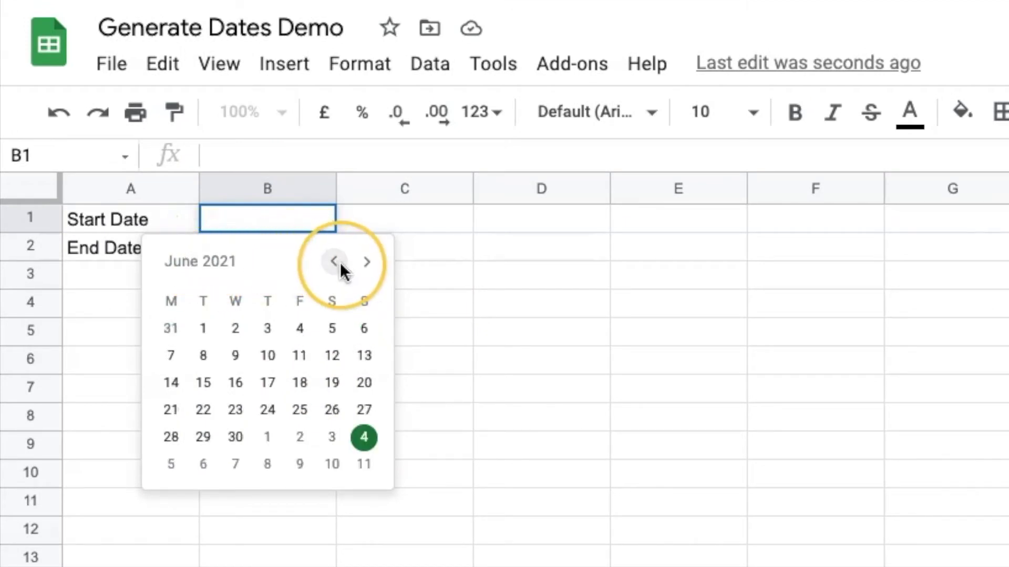
pyautogui.click(335, 262)
pyautogui.click(335, 262)
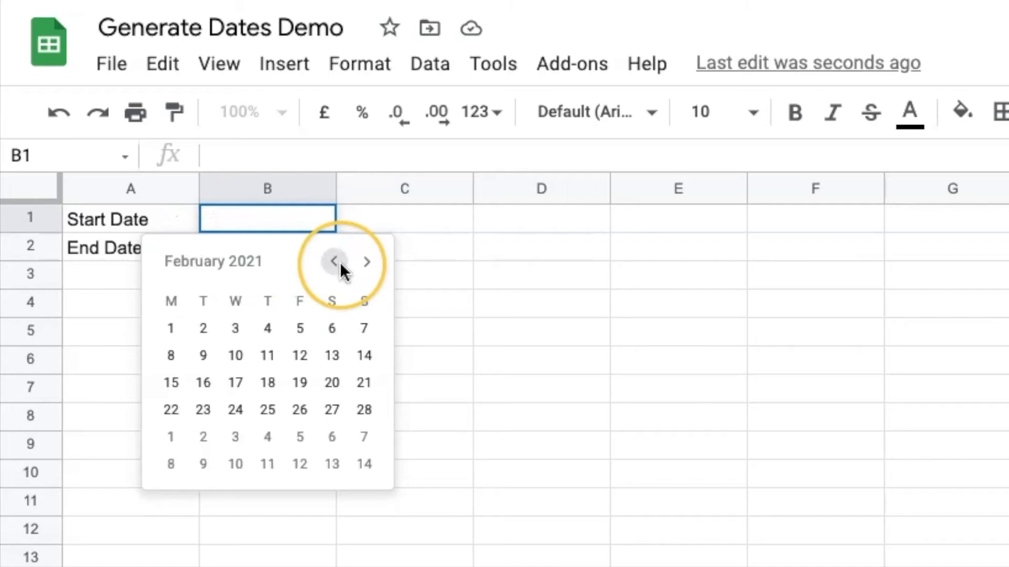
pyautogui.click(334, 262)
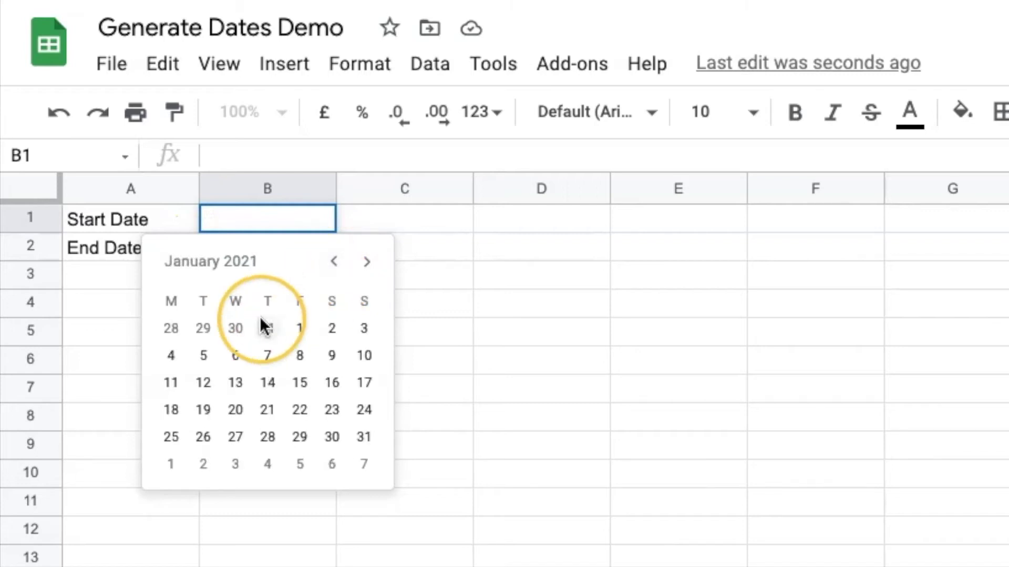
pyautogui.click(299, 329)
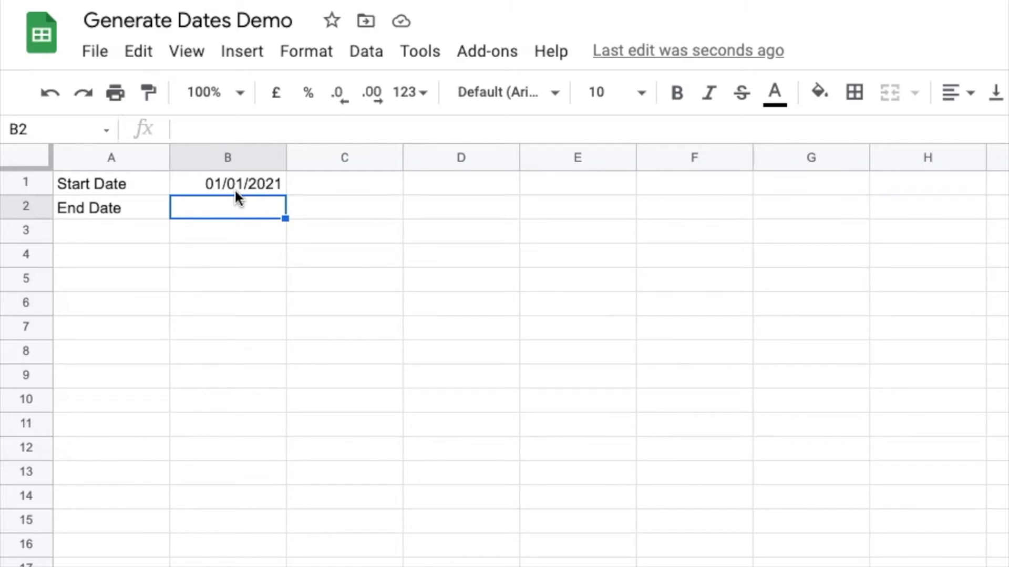
pyautogui.write('=')
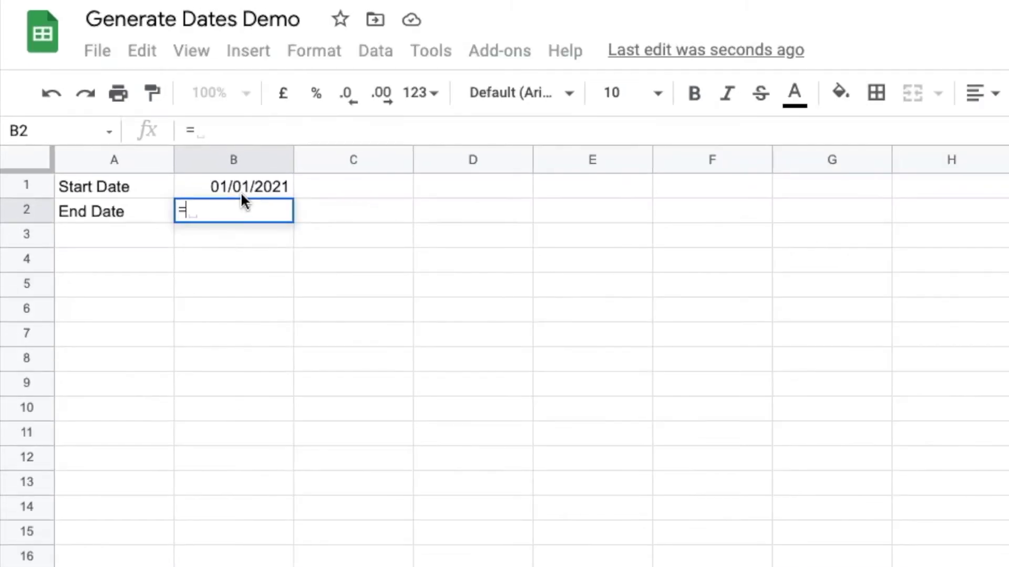
pyautogui.write('TODAY()')
pyautogui.press('Return')
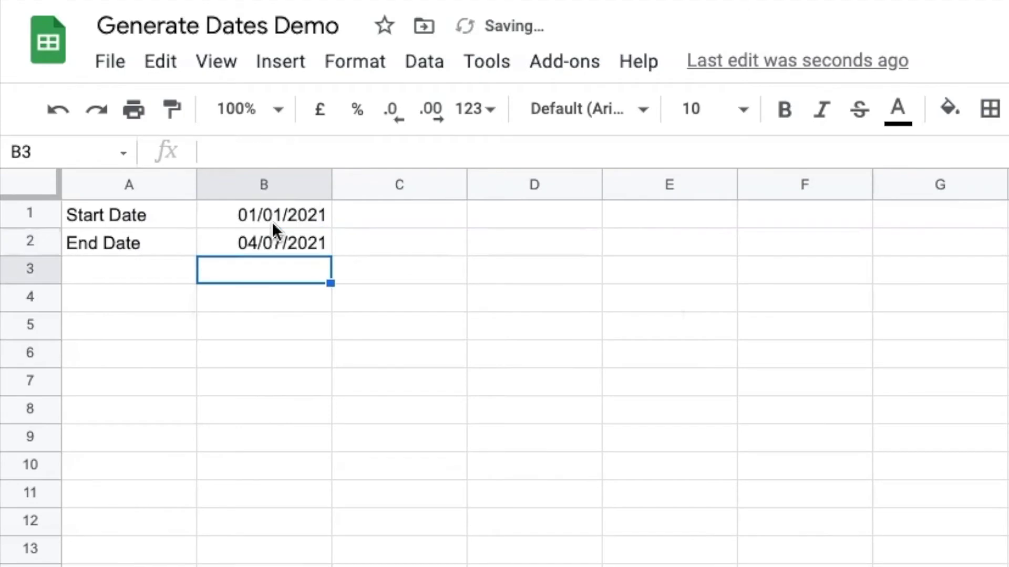
pyautogui.press('Up')
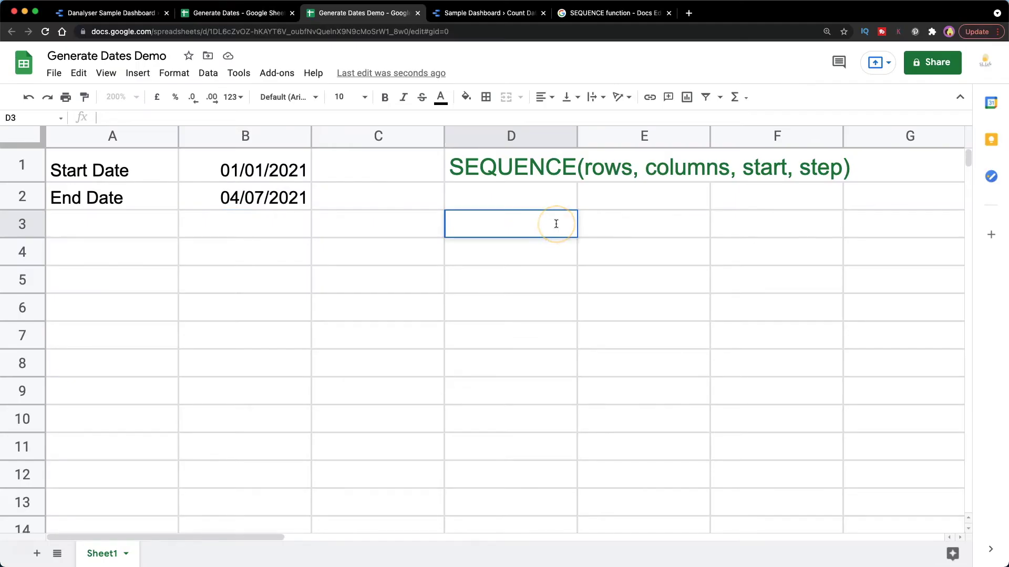
pyautogui.write('=SEQUENCE')
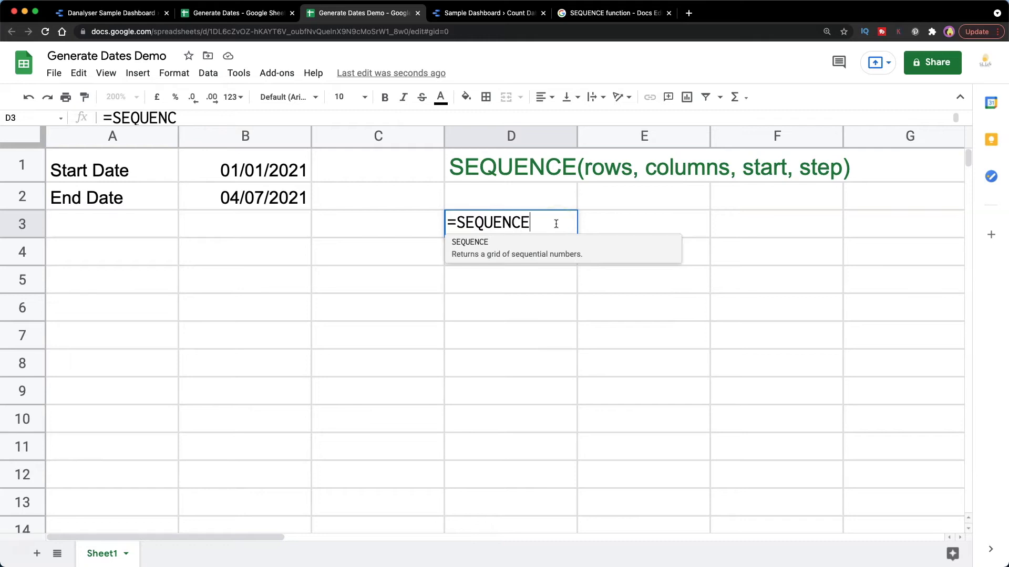
pyautogui.write('(')
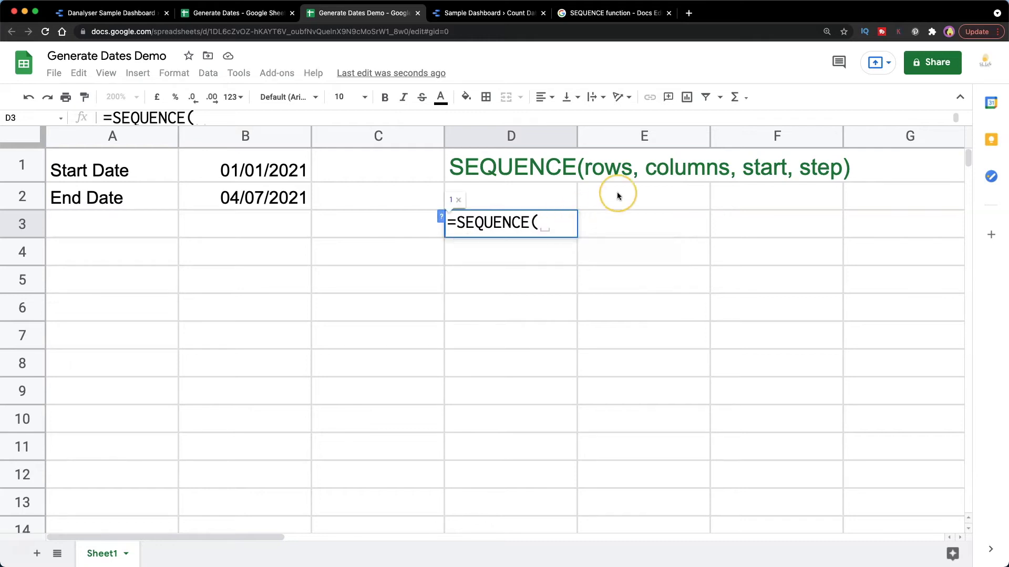
# Step: Enter =SEQUENCE(B2-B1+1,1,B1,1) in D3, listing serial numbers from 44197
pyautogui.click(256, 198)
pyautogui.write('-')
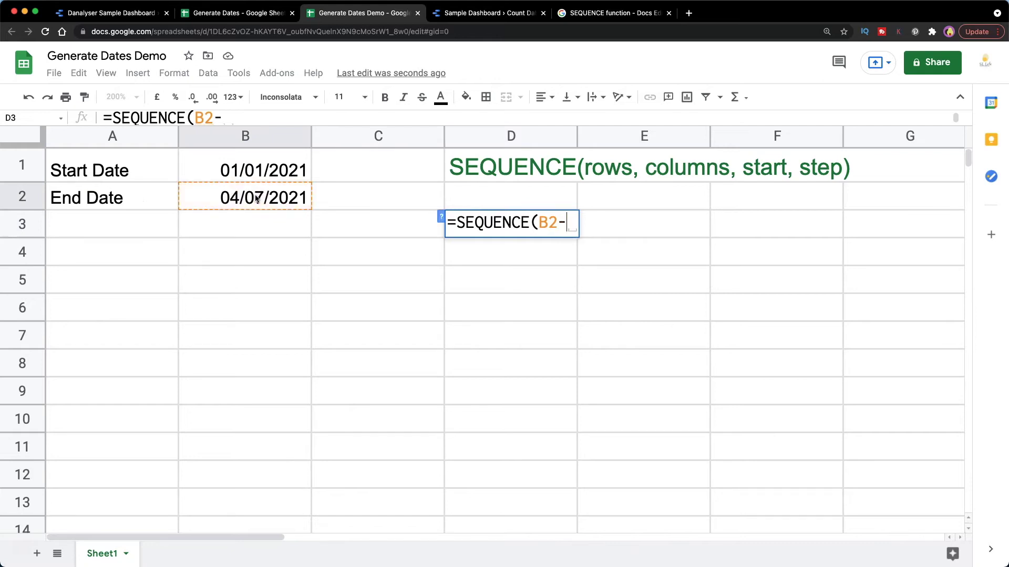
pyautogui.click(264, 171)
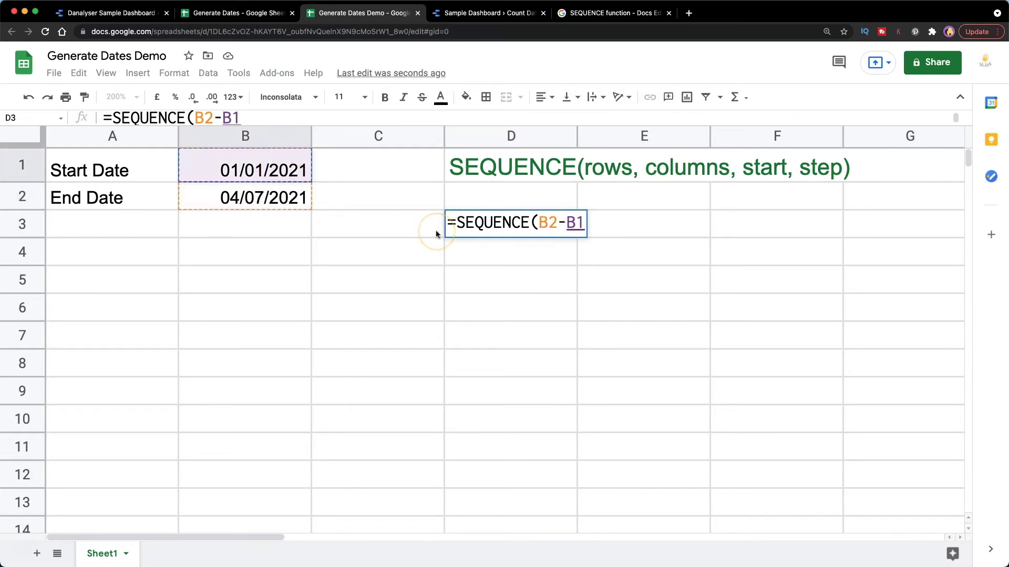
pyautogui.write('+1, ')
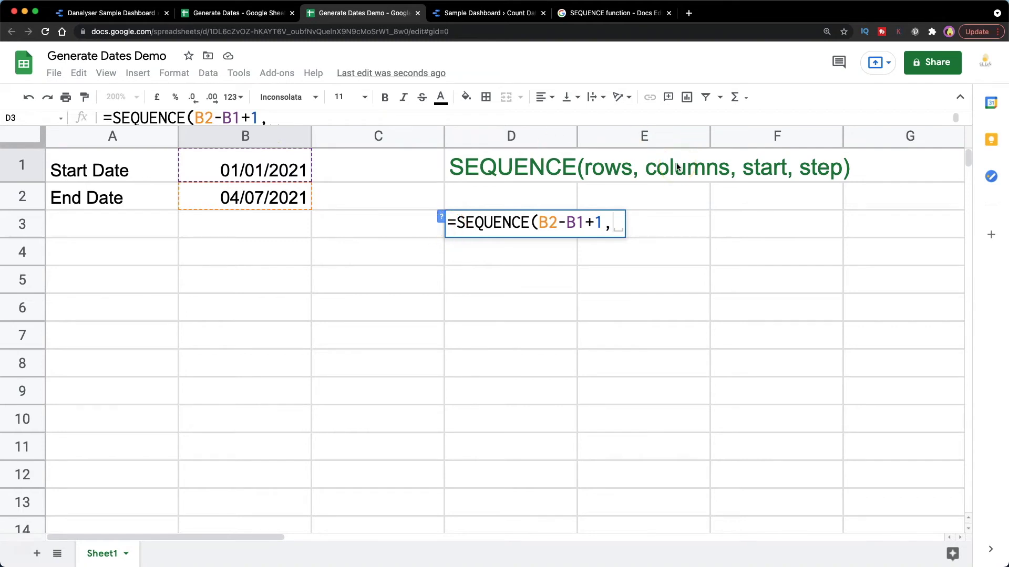
pyautogui.write('1,')
pyautogui.click(248, 169)
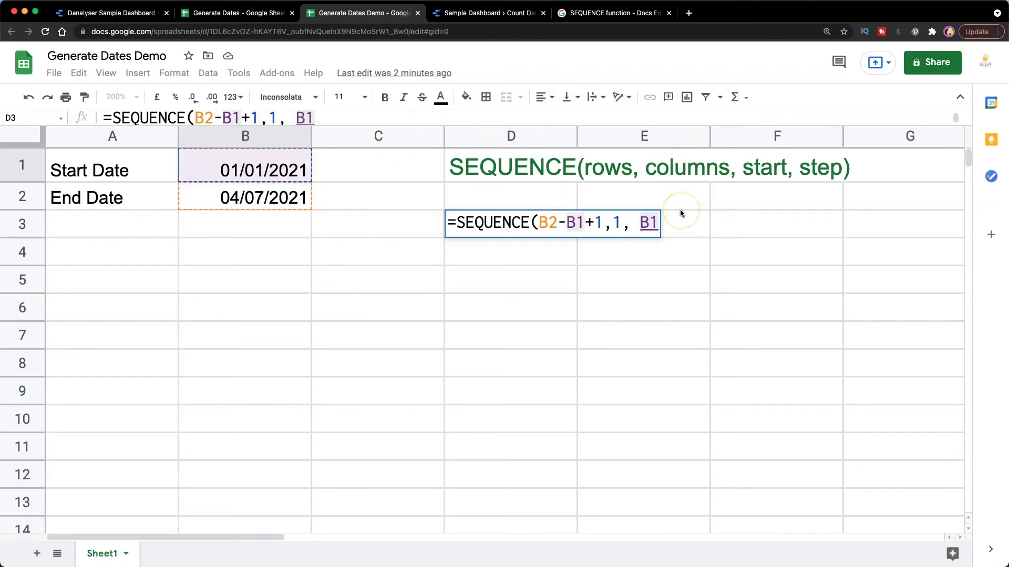
pyautogui.write(', ')
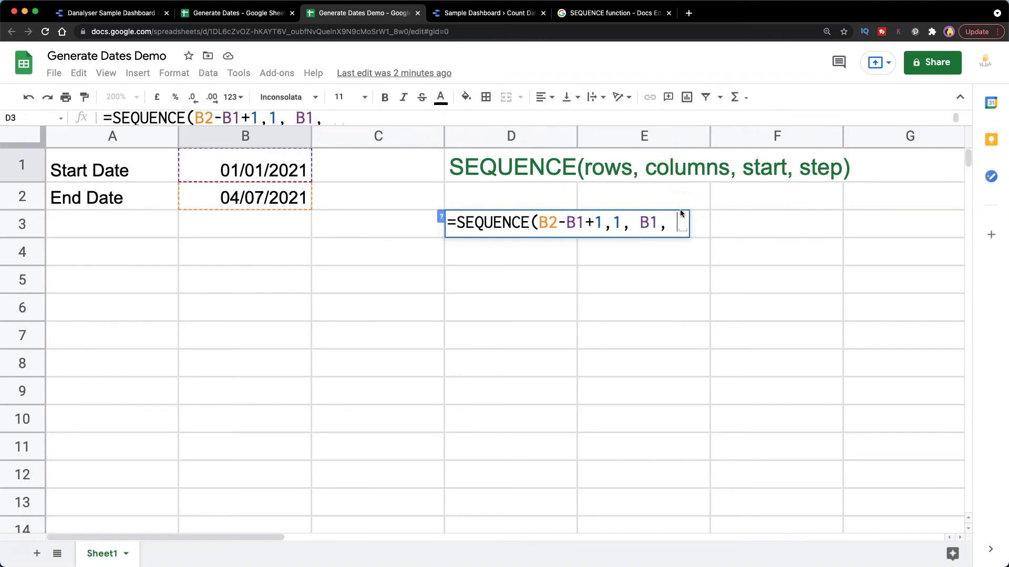
pyautogui.write('1)')
pyautogui.press('Return')
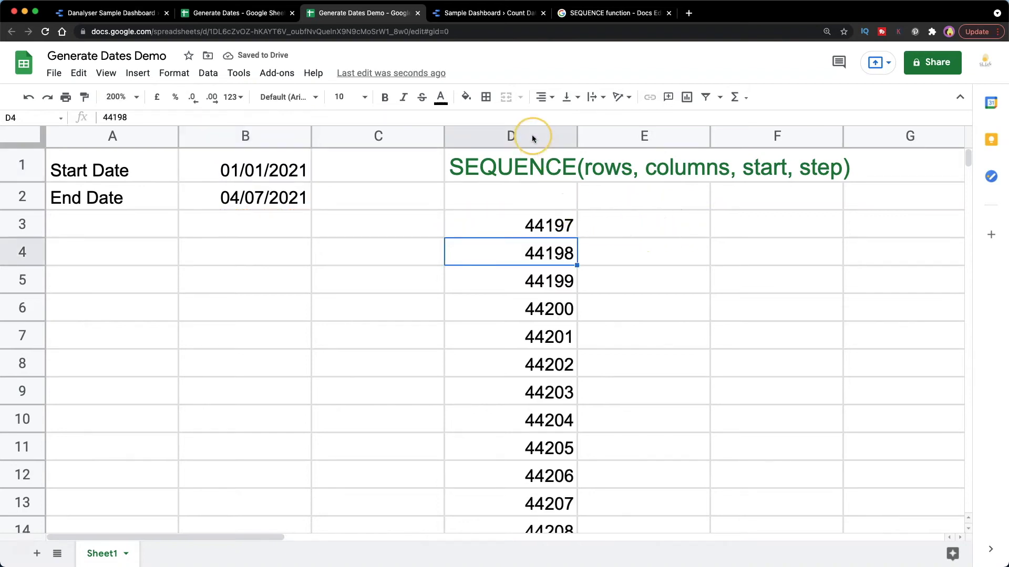
pyautogui.moveTo(511, 137)
pyautogui.click(533, 139)
pyautogui.click(544, 227)
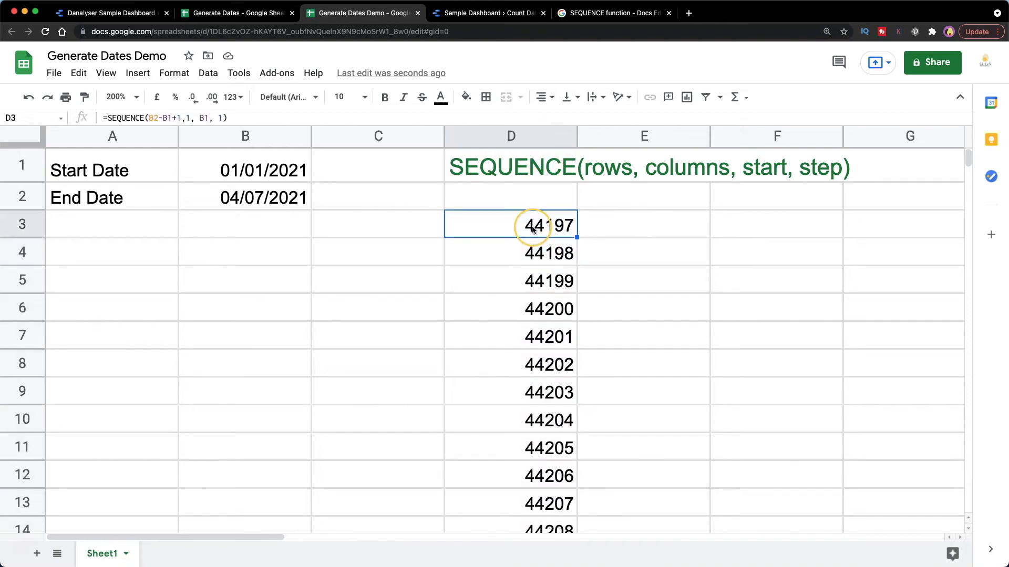
pyautogui.click(511, 138)
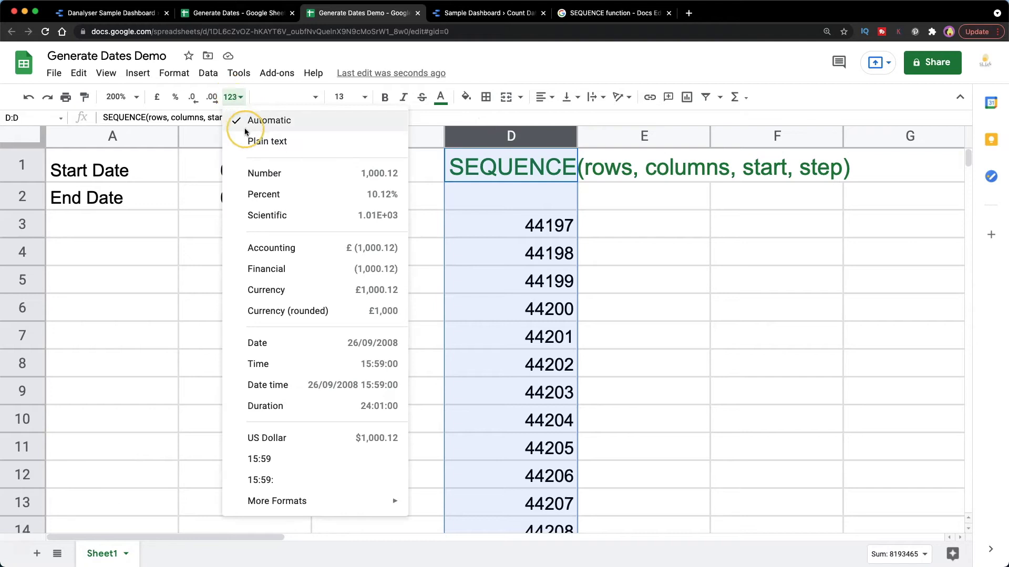
pyautogui.click(295, 342)
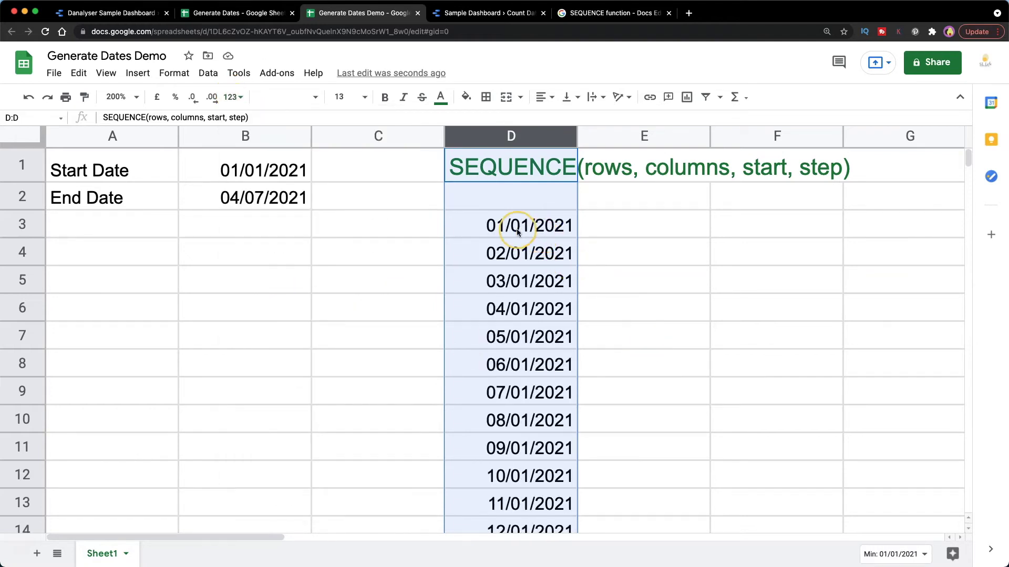
pyautogui.hotkey('ctrl', 'z')
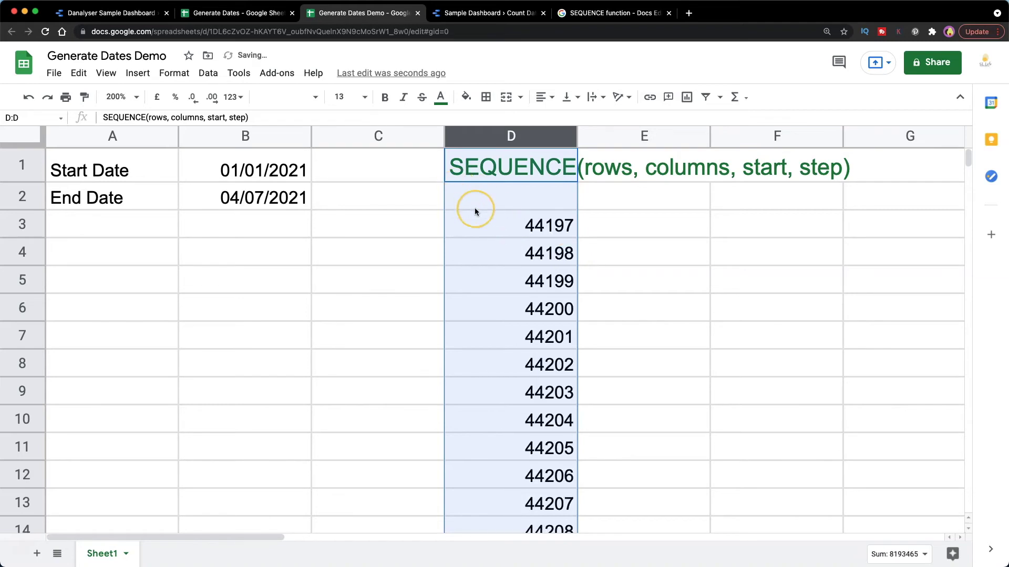
pyautogui.doubleClick(475, 211)
pyautogui.click(462, 223)
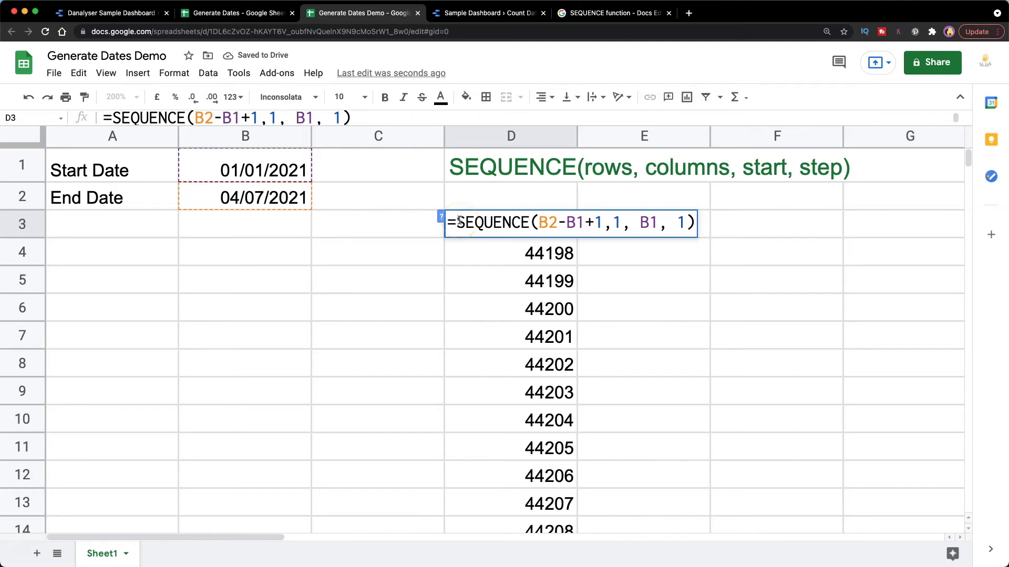
pyautogui.write('TO_D')
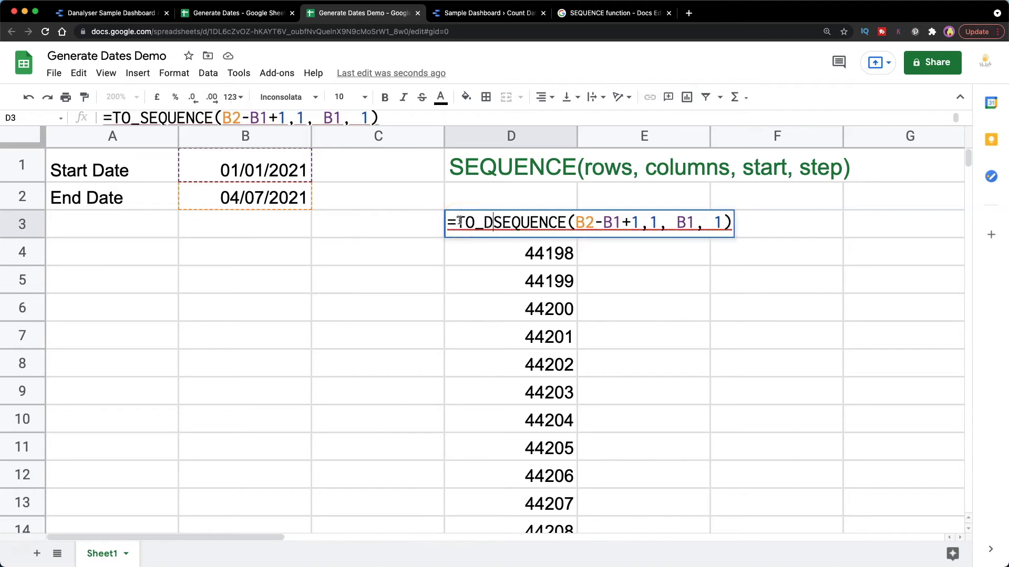
pyautogui.write('ATE(')
# Step: Wrap the D3 SEQUENCE formula in TO_DATE( )
pyautogui.press('End')
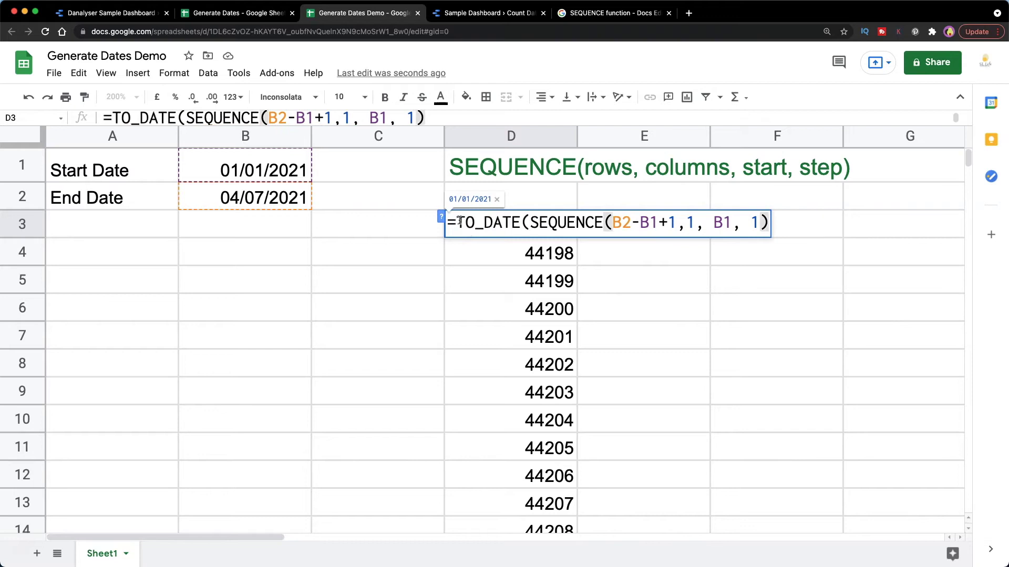
pyautogui.write(')')
pyautogui.press('Return')
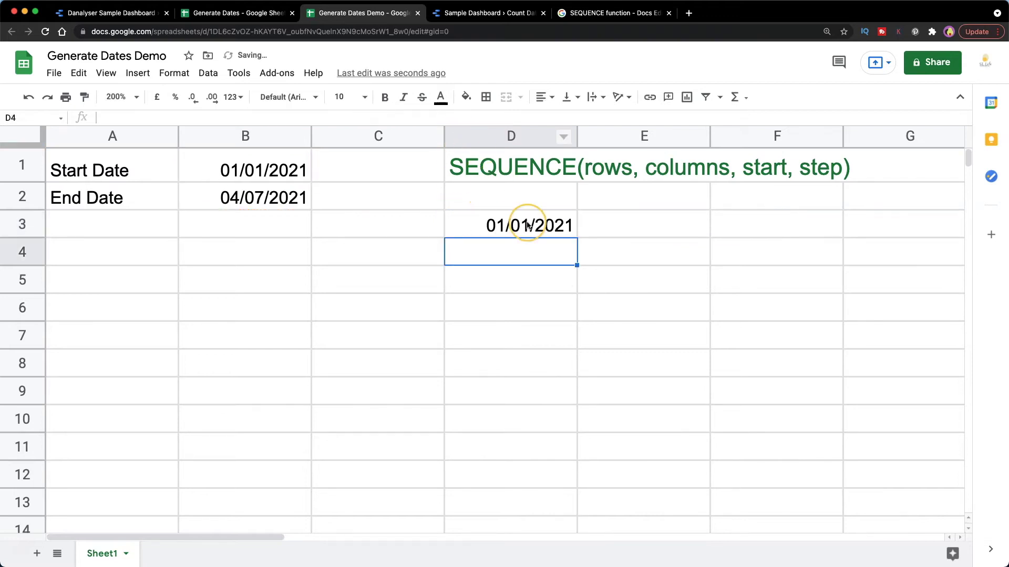
pyautogui.click(526, 226)
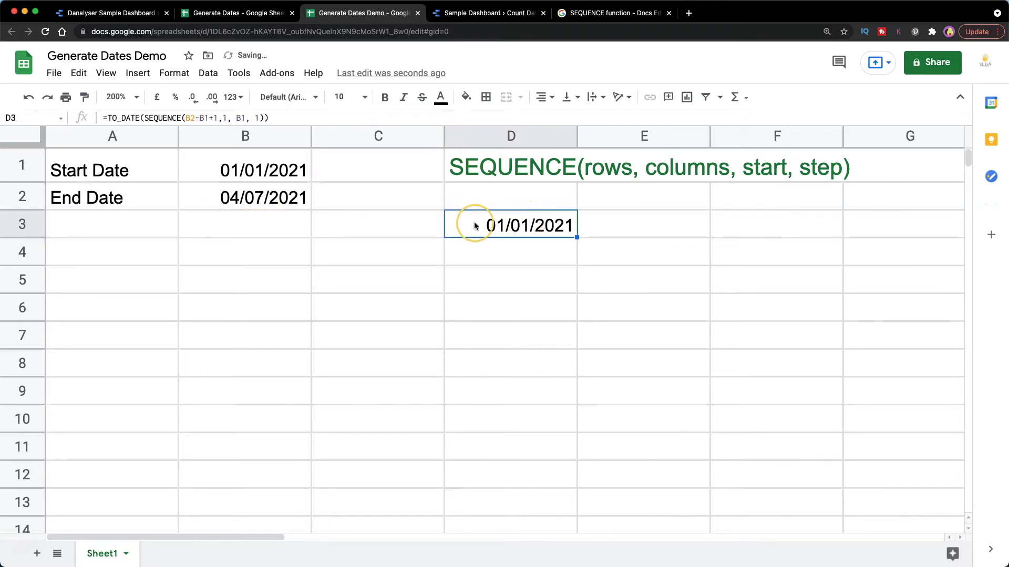
# Step: Wrap the D3 formula in ARRAYFORMULA( ) and check the end of the date list
pyautogui.doubleClick(525, 225)
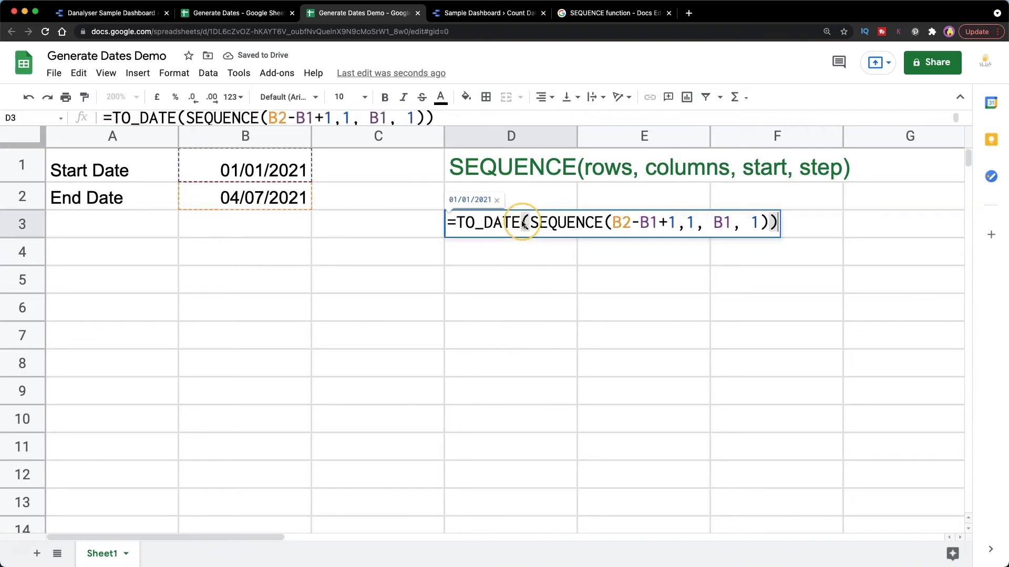
pyautogui.click(459, 223)
pyautogui.write('ARRAYFORM')
pyautogui.write('ULA(')
pyautogui.press('Return')
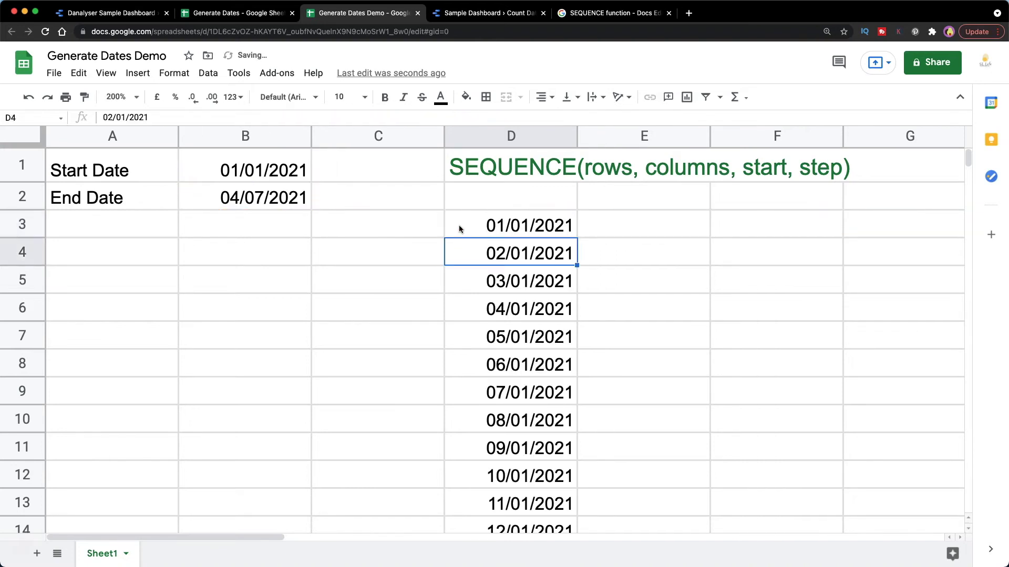
pyautogui.click(527, 226)
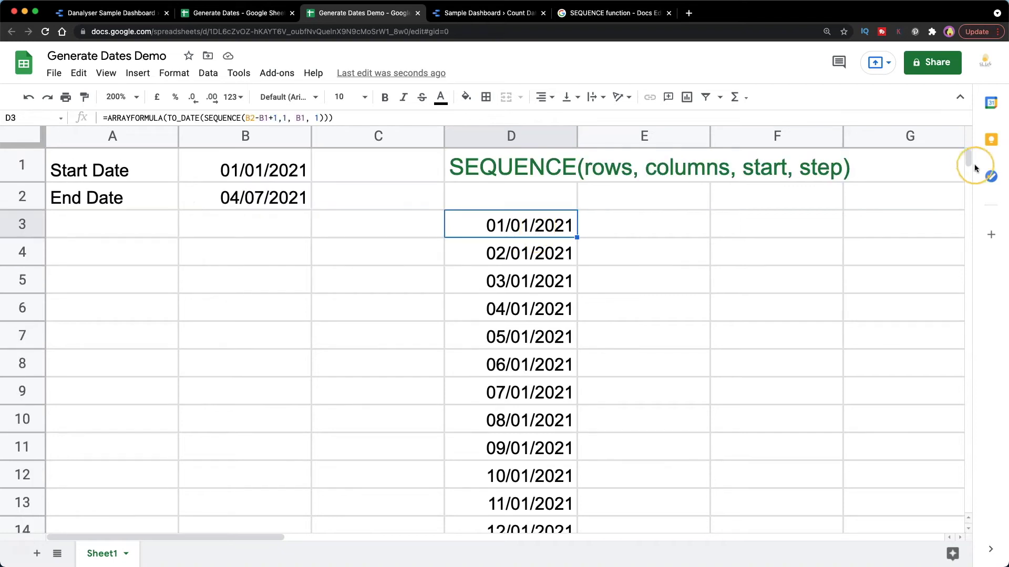
pyautogui.moveTo(970, 159); pyautogui.dragTo(970, 512)
pyautogui.click(510, 359)
pyautogui.scroll(15, 473, 268)
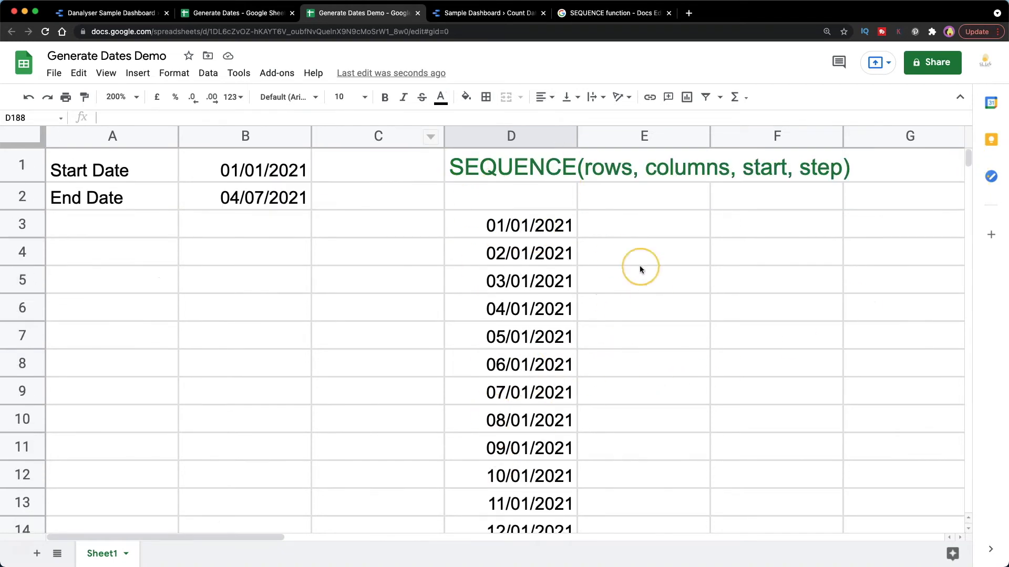
pyautogui.click(237, 12)
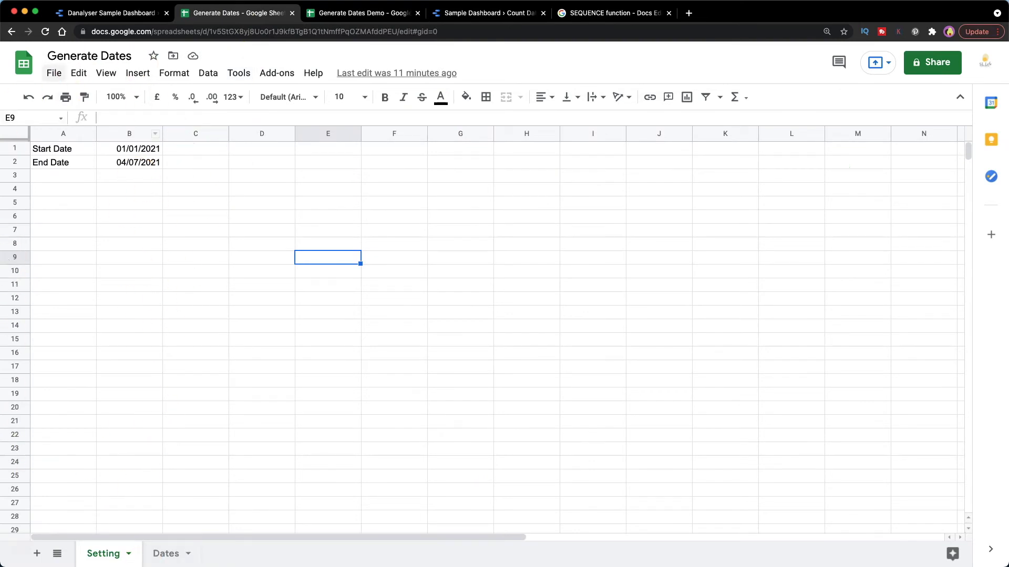
pyautogui.click(166, 553)
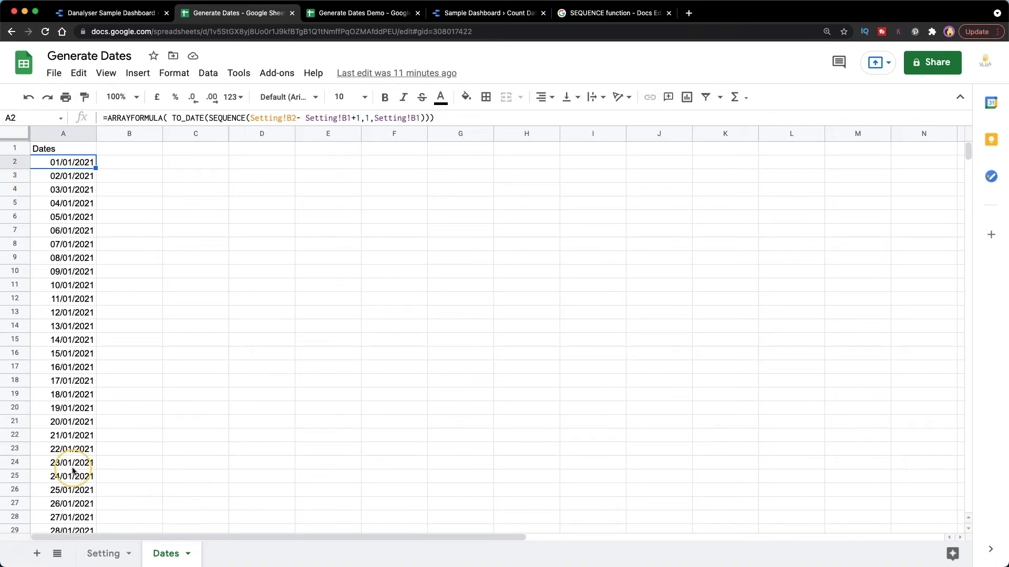
pyautogui.click(327, 14)
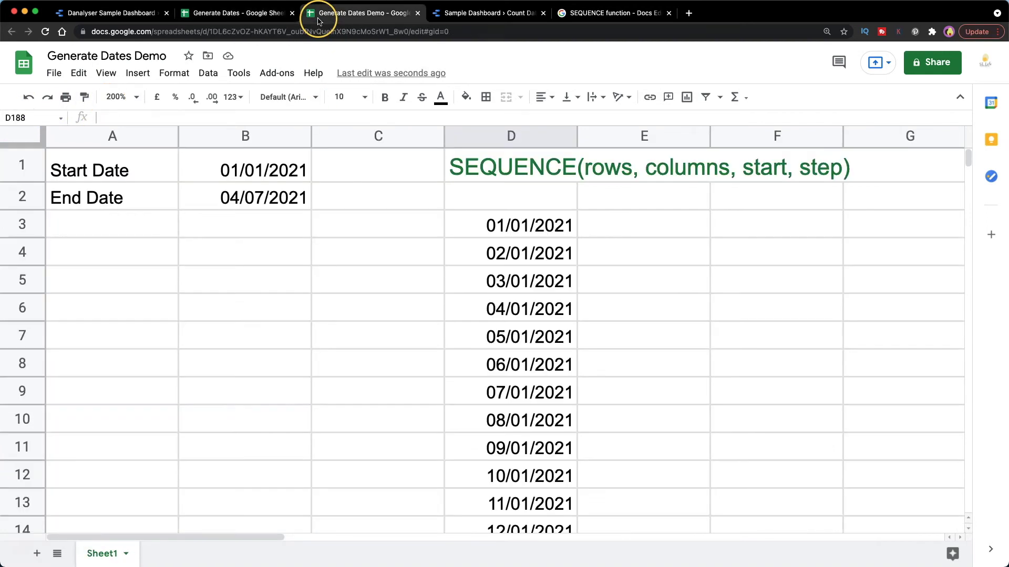
# Step: Copy the ARRAYFORMULA formula from D3 and rename Sheet1 to Settings
pyautogui.click(528, 225)
pyautogui.click(209, 117)
pyautogui.press('super+a')
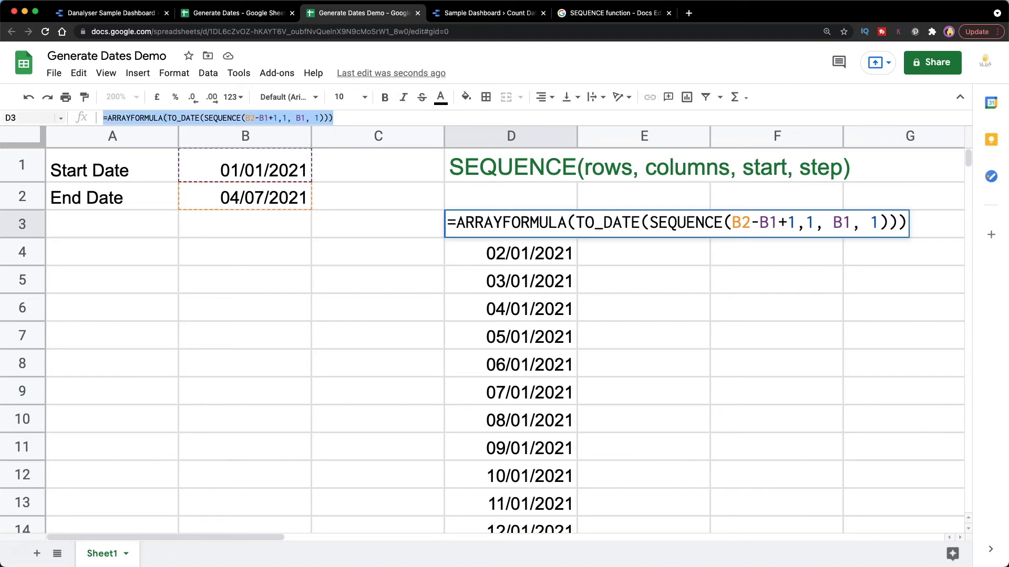
pyautogui.doubleClick(103, 554)
pyautogui.write('Set')
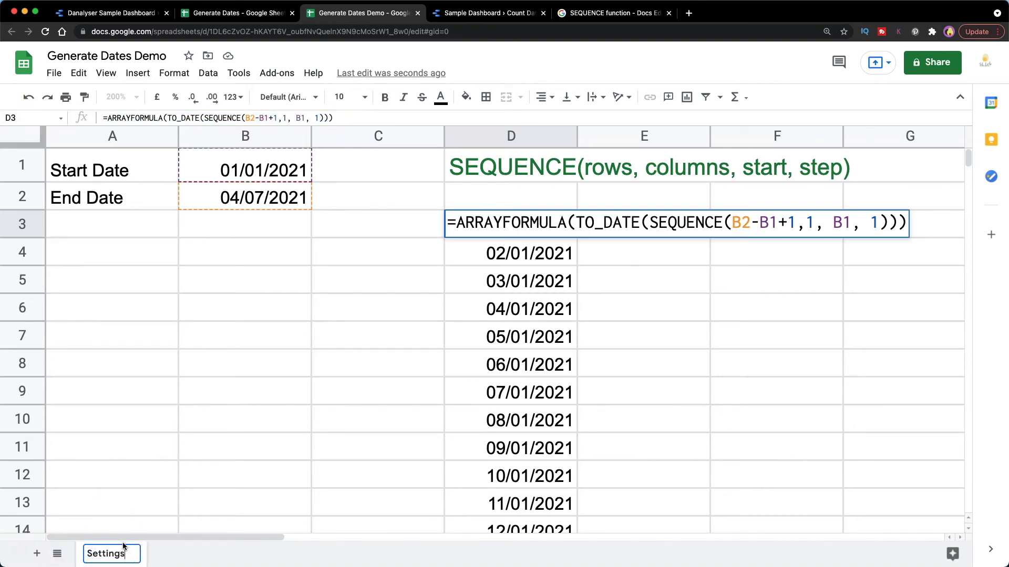
pyautogui.write('tings')
pyautogui.press('Return')
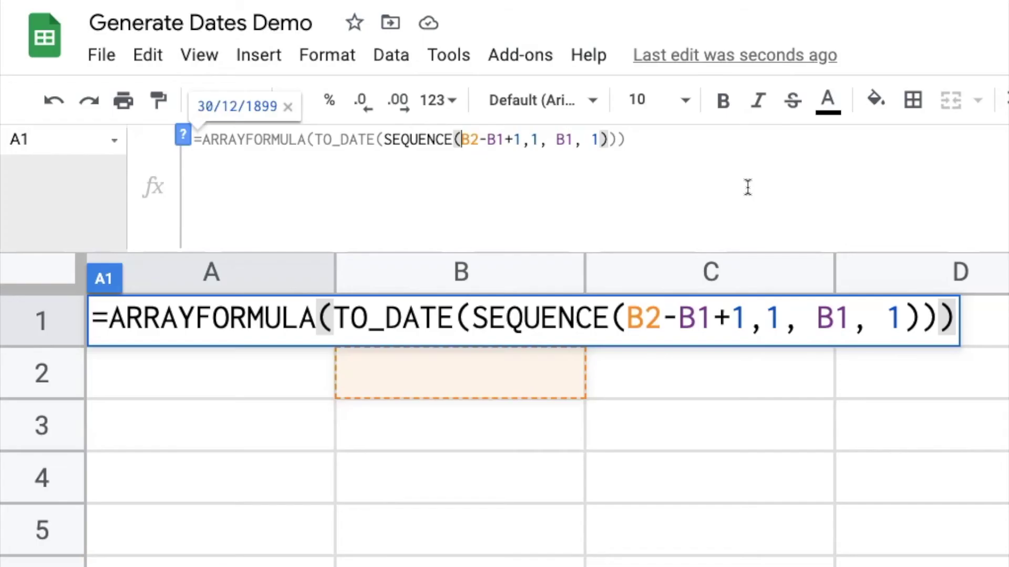
# Step: Point the A1 formula at Settings!B1 and Settings!B2 to generate the daily dates
pyautogui.click(245, 118)
pyautogui.write('Sett')
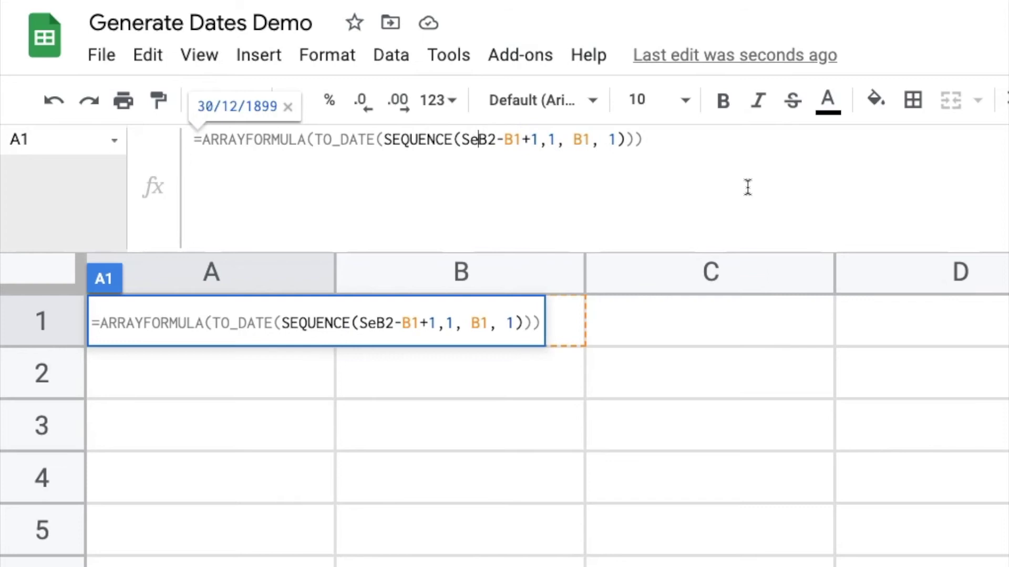
pyautogui.write('ings')
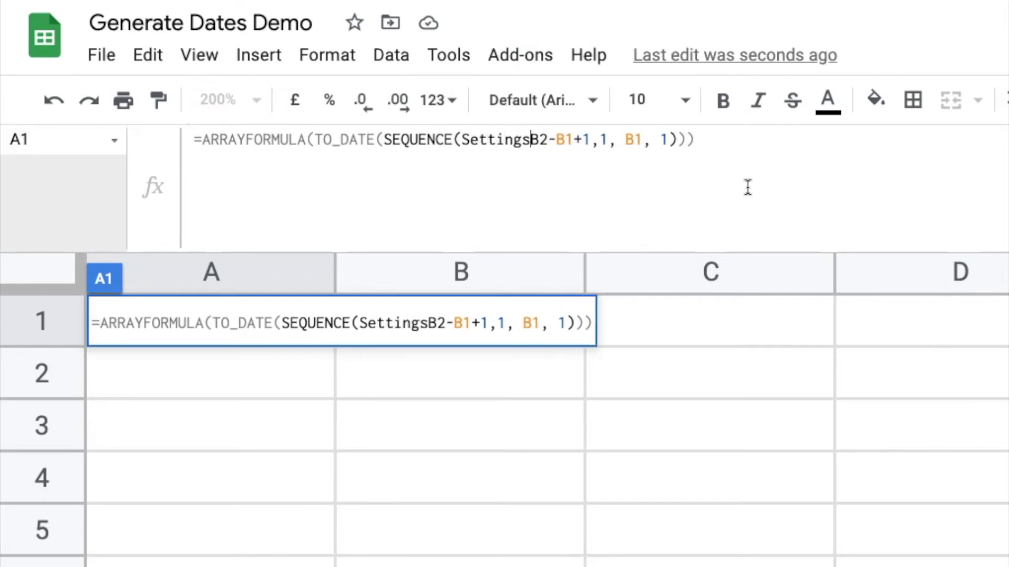
pyautogui.write('!')
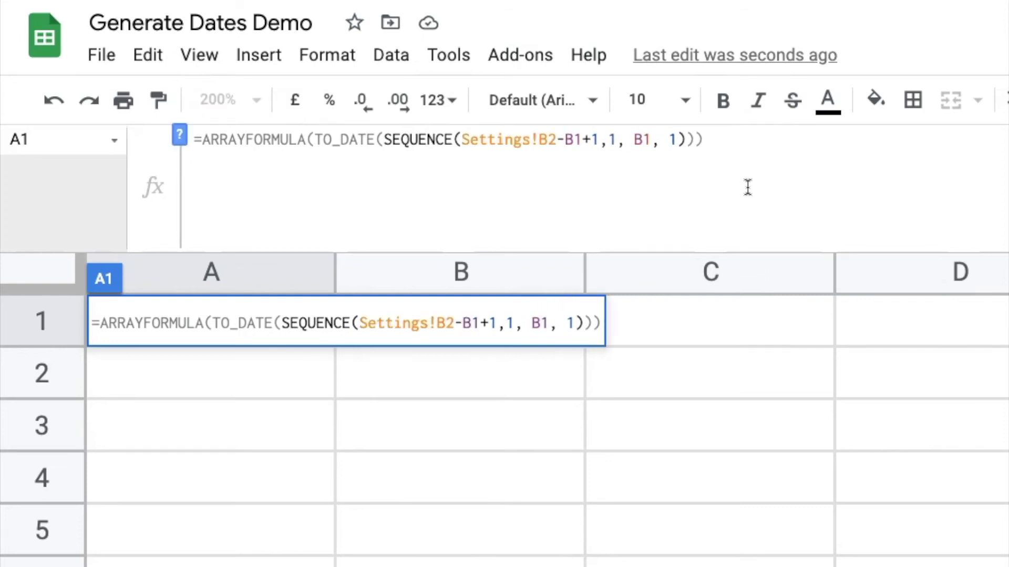
pyautogui.press('Right')
pyautogui.press('Right')
pyautogui.press('Right')
pyautogui.write('Sett')
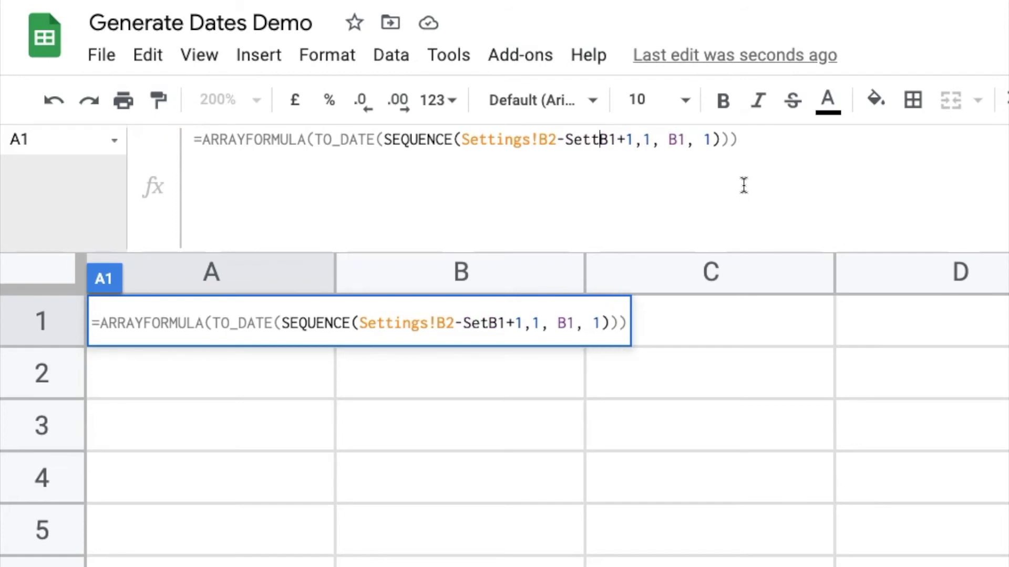
pyautogui.write('ings!B2-')
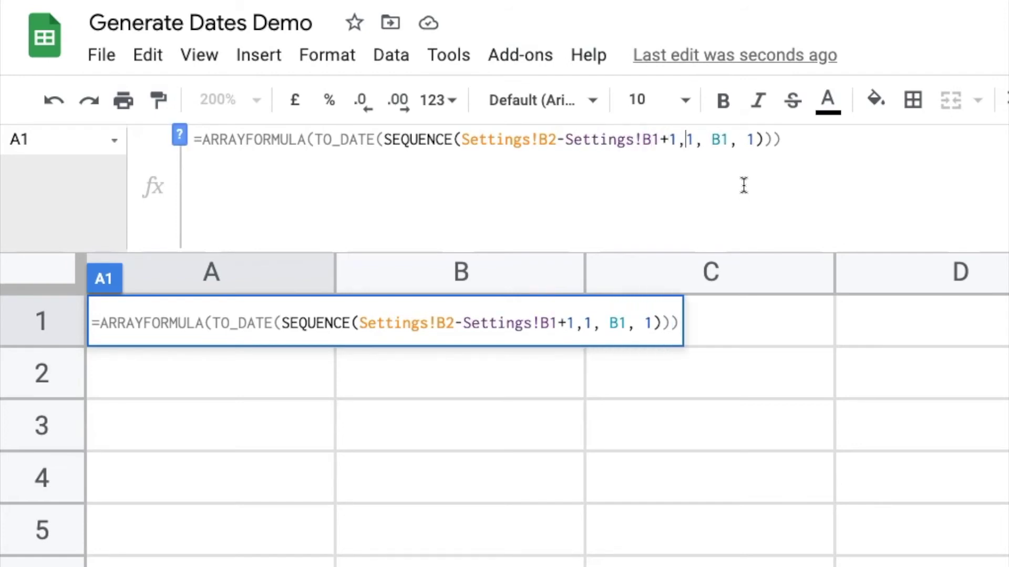
pyautogui.write('Sett')
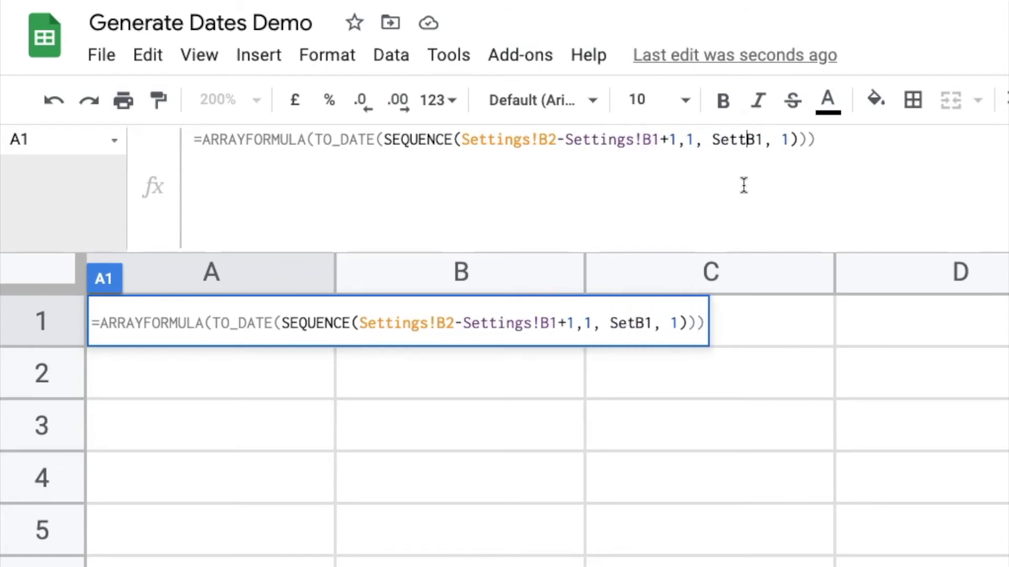
pyautogui.write('ings!')
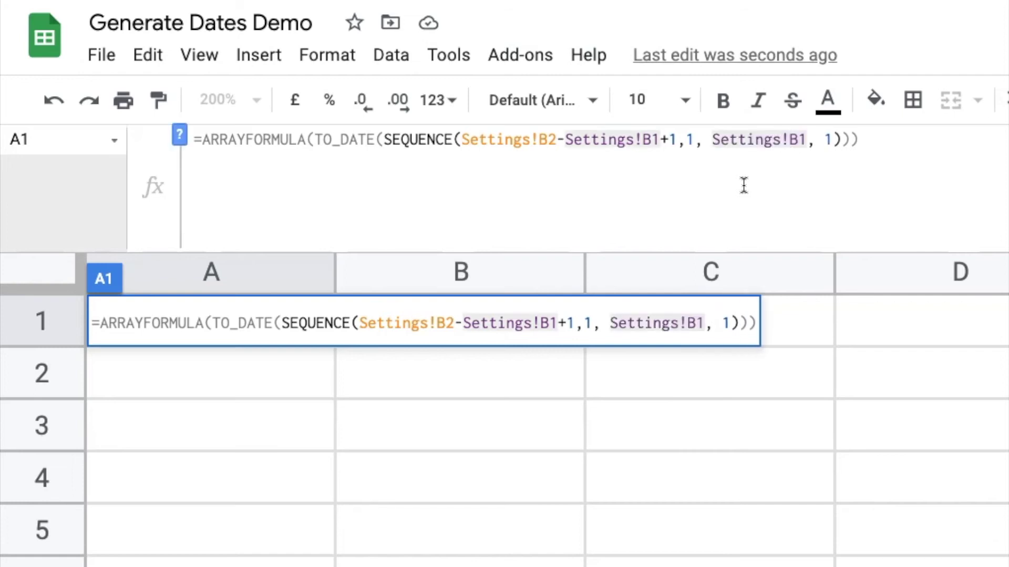
pyautogui.press('Return')
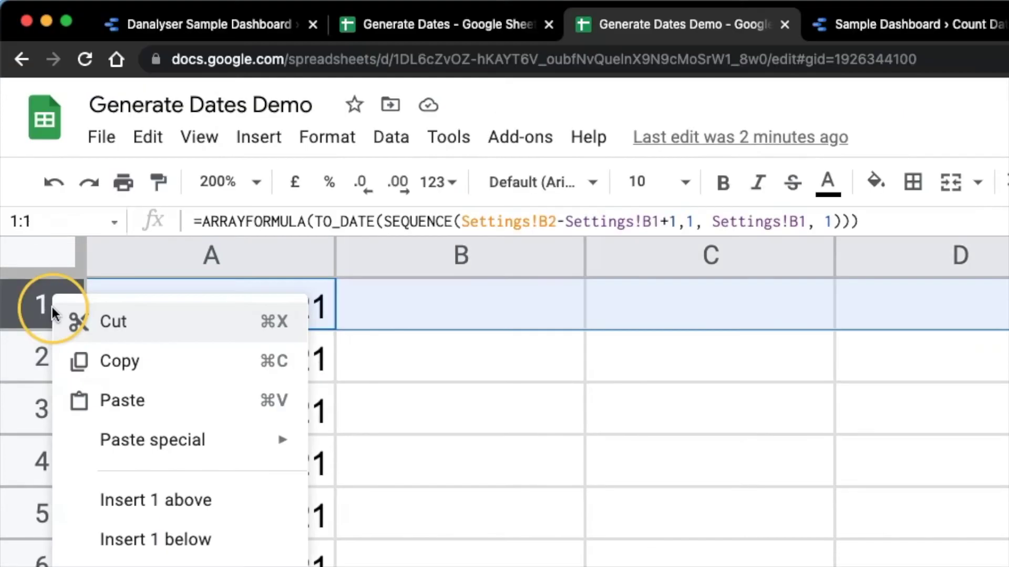
# Step: Insert a header row above the dates and rename the Copy of Settings tab to Dates
pyautogui.click(155, 500)
pyautogui.write('D')
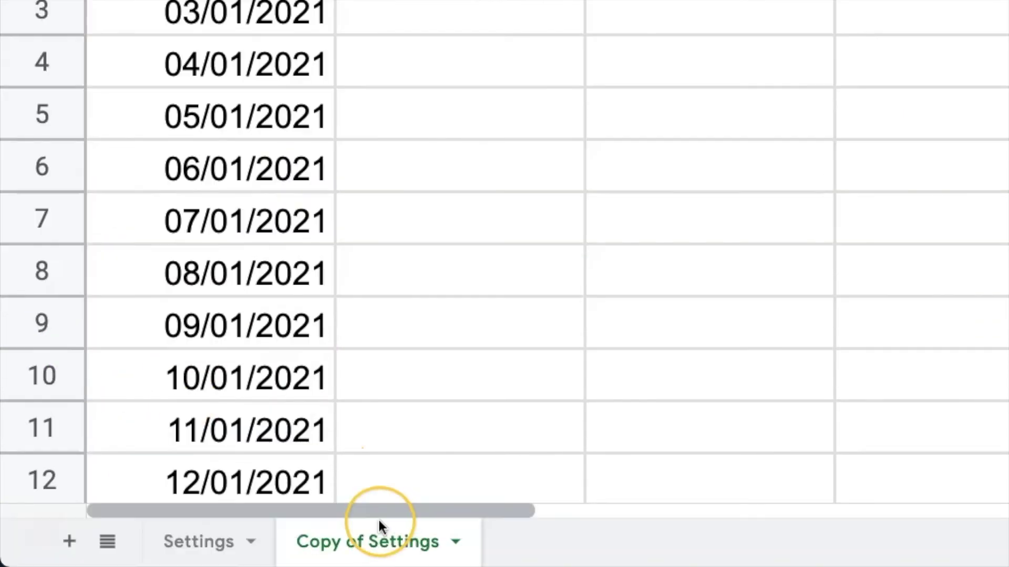
pyautogui.doubleClick(372, 531)
pyautogui.write('Dates')
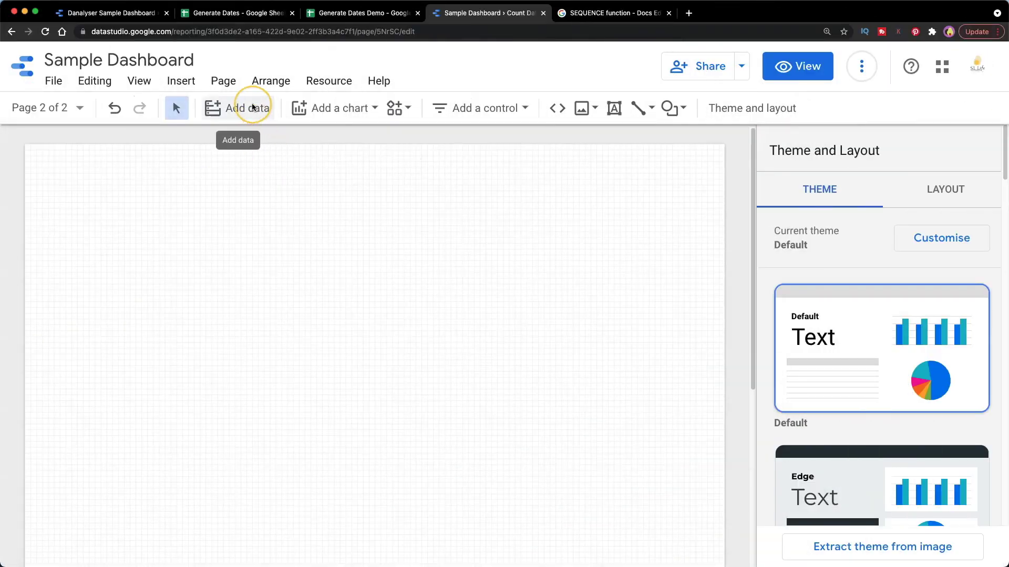
# Step: Add the Dates worksheet of Generate Dates Demo to the report as a Google Sheets source
pyautogui.click(248, 109)
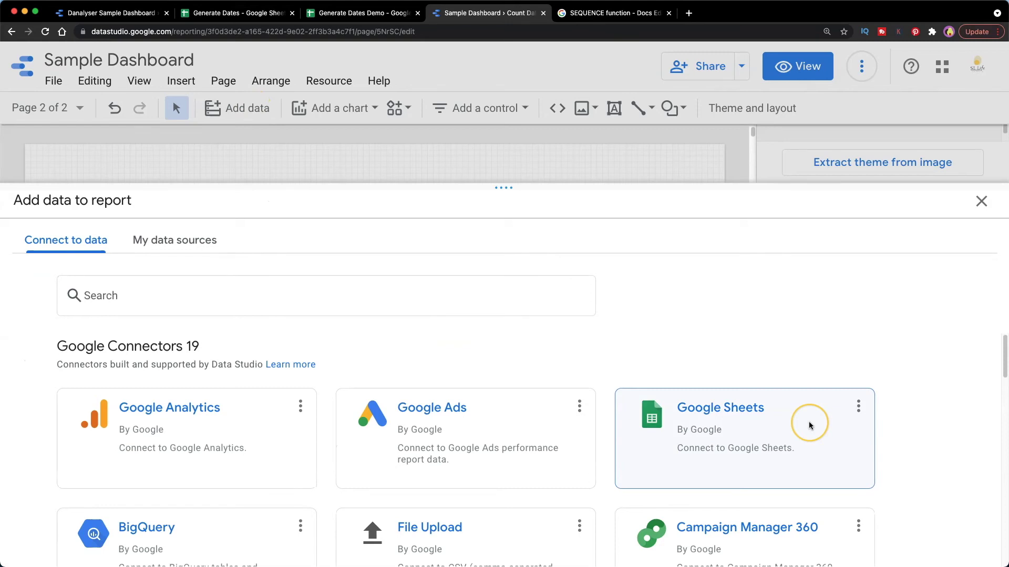
pyautogui.click(723, 408)
pyautogui.click(64, 372)
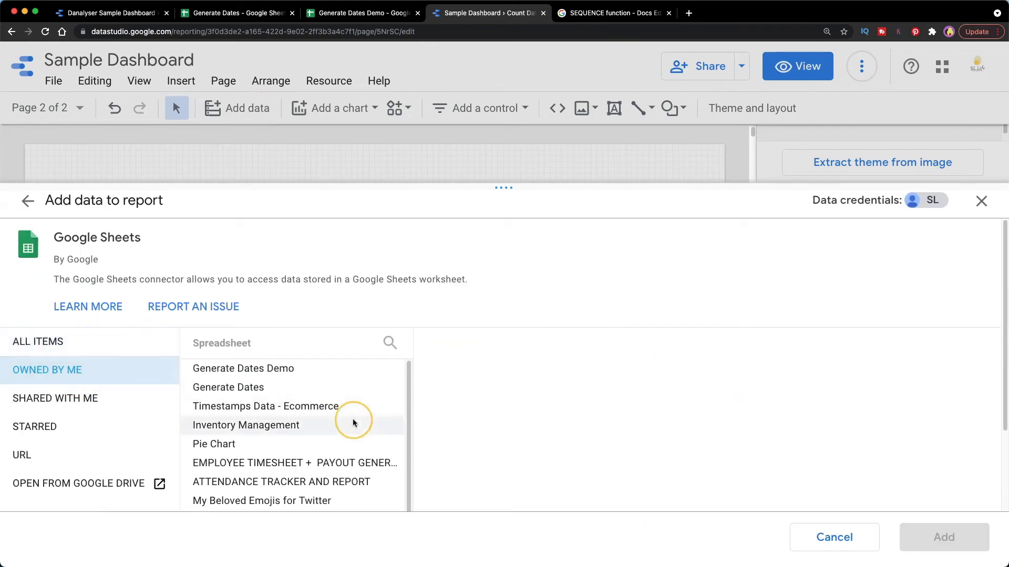
pyautogui.click(228, 369)
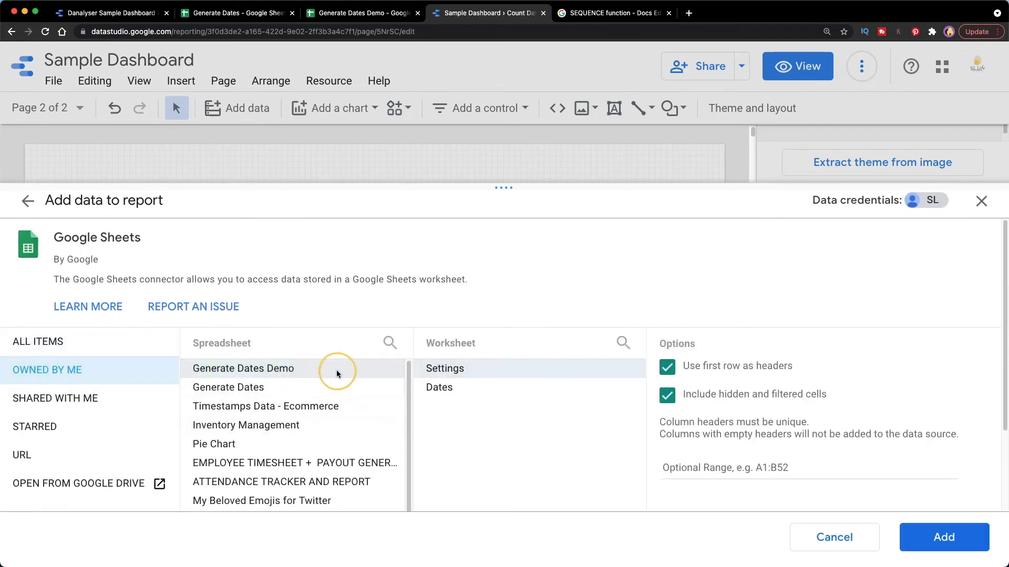
pyautogui.click(488, 388)
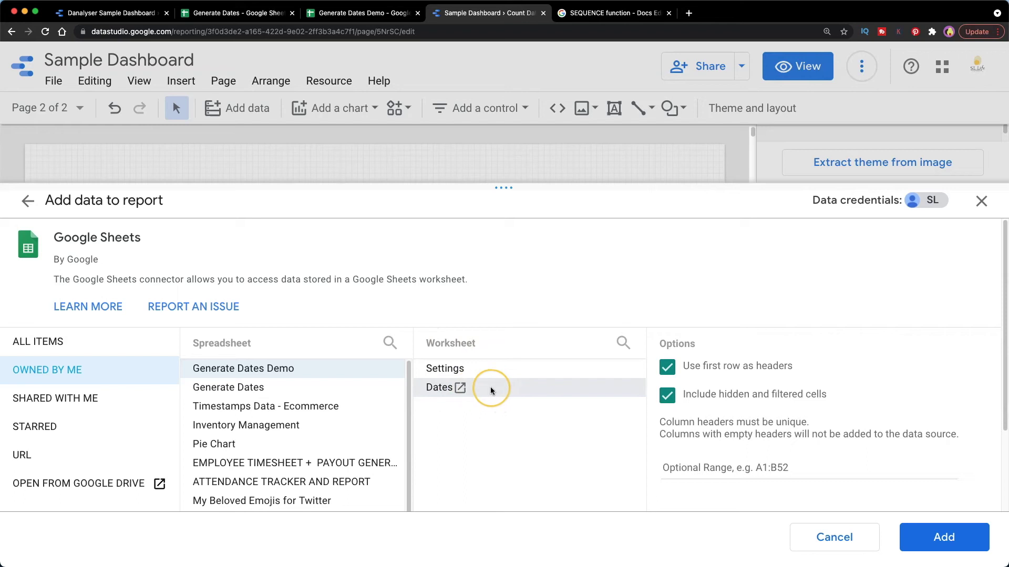
pyautogui.click(490, 387)
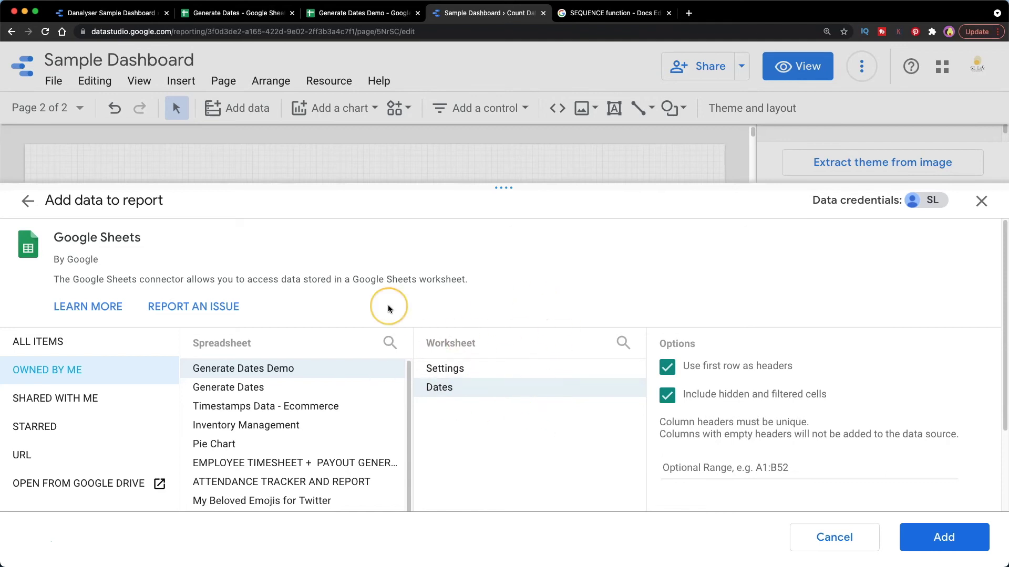
pyautogui.click(733, 468)
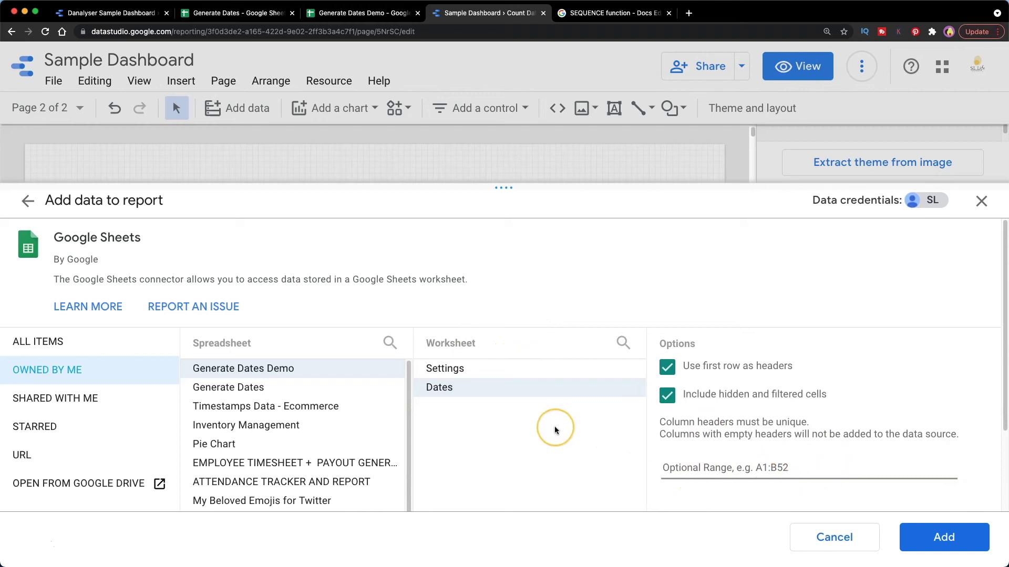
pyautogui.click(934, 548)
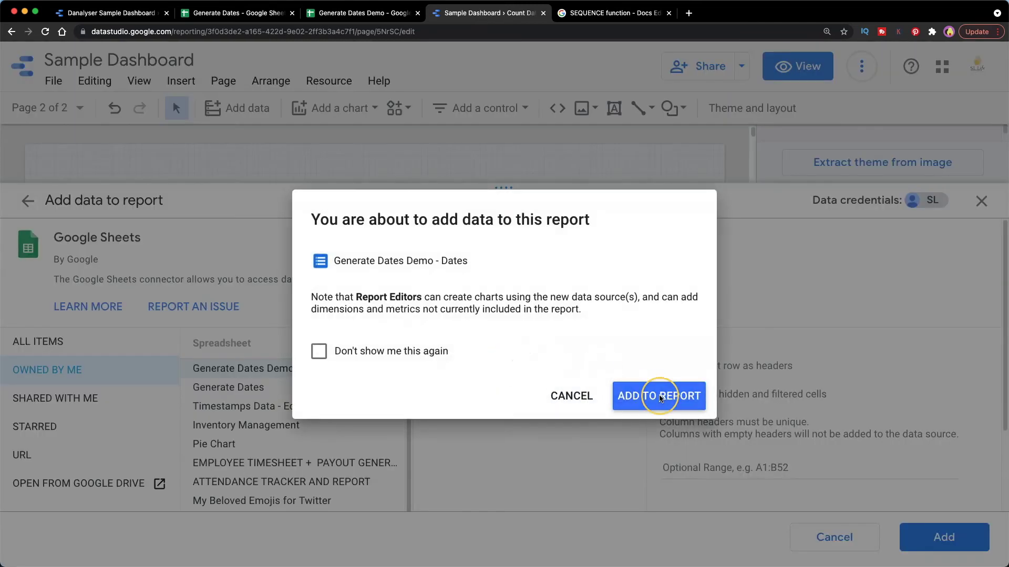
pyautogui.click(653, 396)
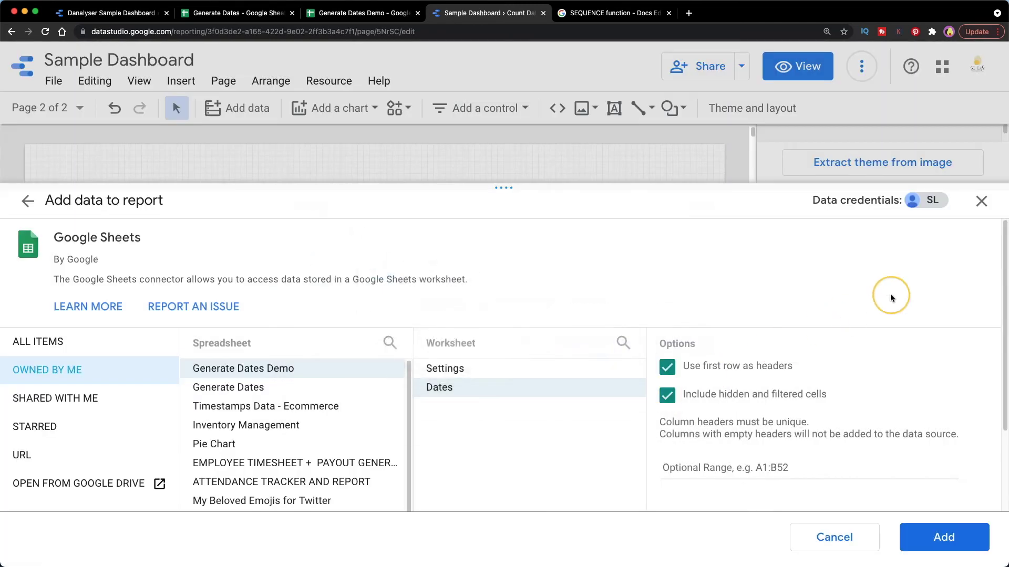
pyautogui.click(981, 201)
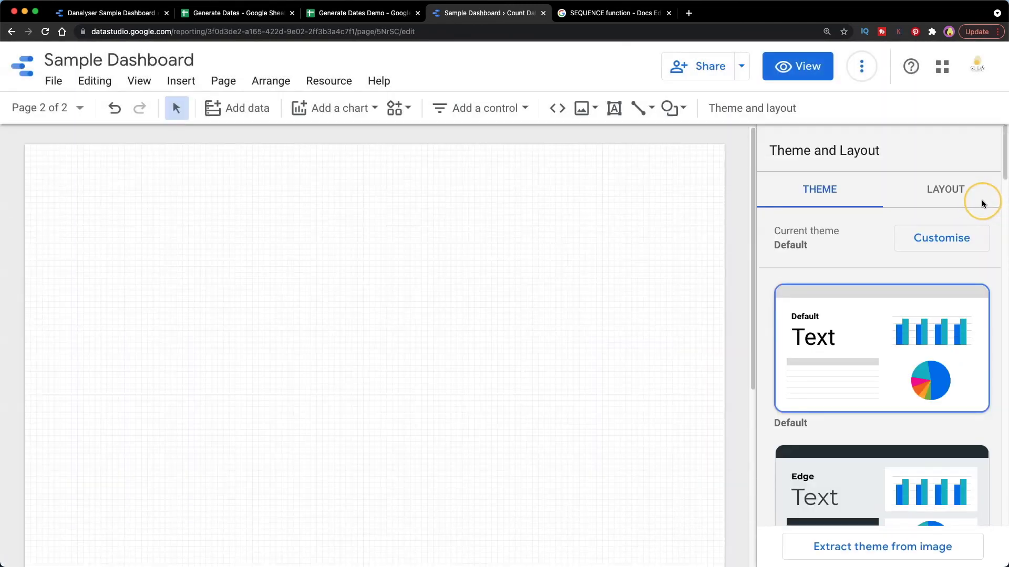
pyautogui.click(476, 108)
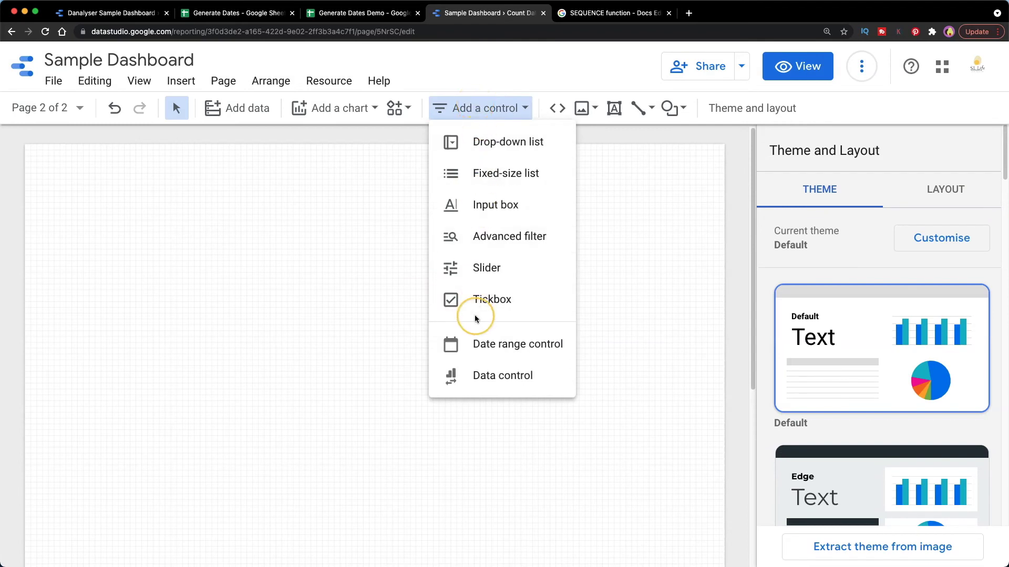
# Step: Place a date range control near the top right and a scorecard left of centre
pyautogui.click(518, 344)
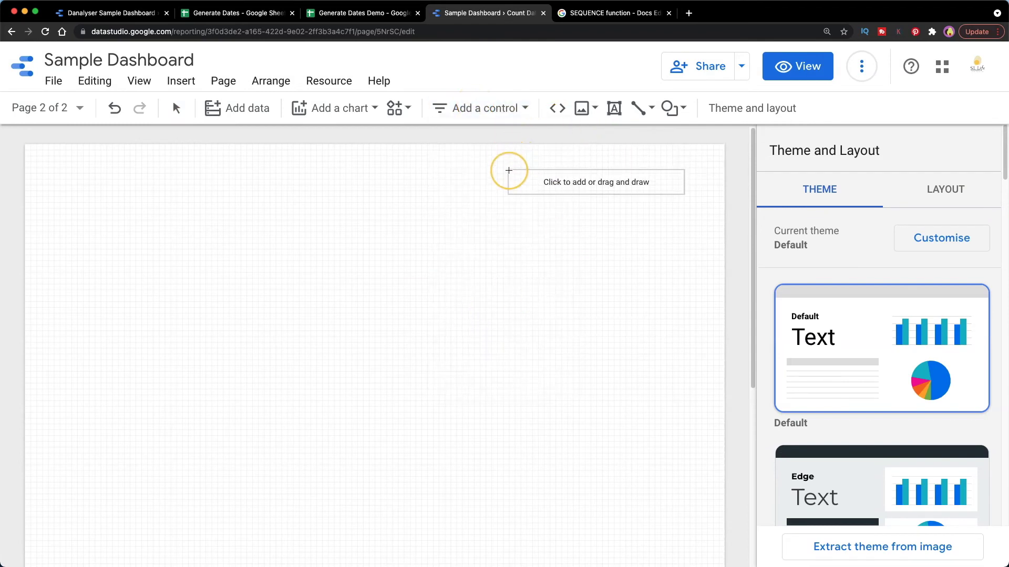
pyautogui.click(511, 156)
pyautogui.click(309, 109)
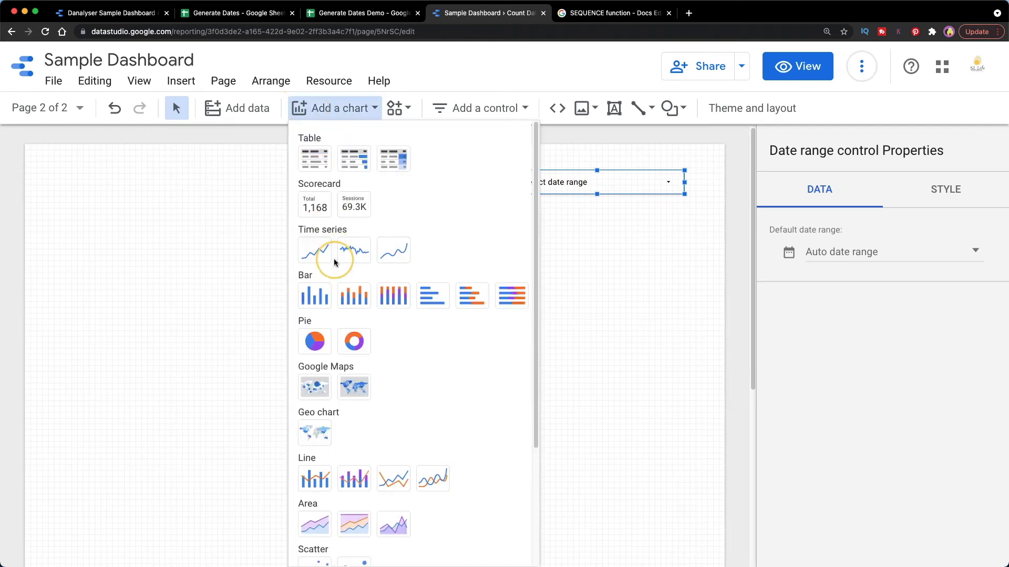
pyautogui.click(333, 198)
pyautogui.click(149, 252)
# Step: Set the date range control's default date range to Today
pyautogui.click(903, 253)
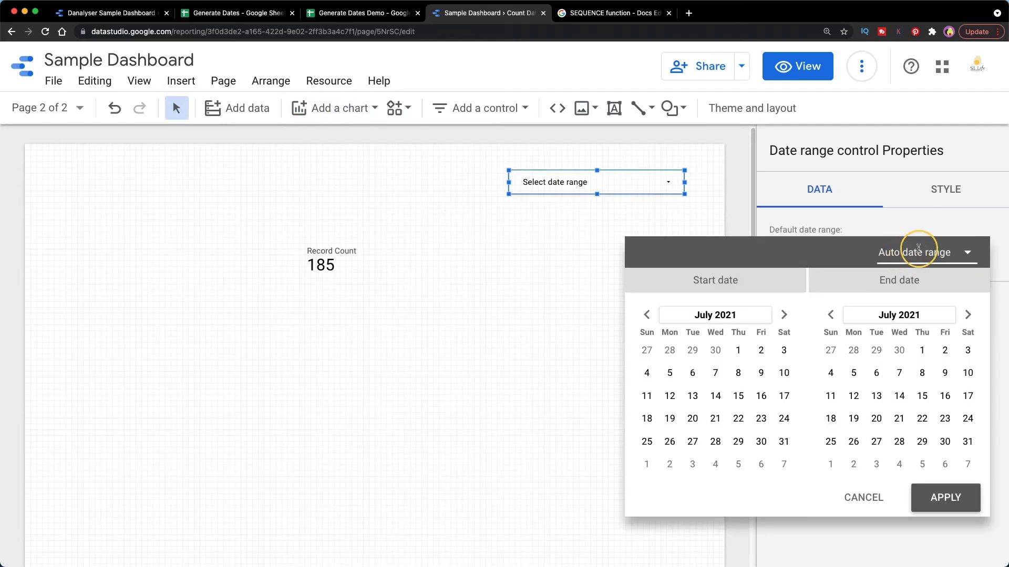
pyautogui.click(904, 253)
pyautogui.scroll(2, 910, 206)
pyautogui.scroll(5, 910, 206)
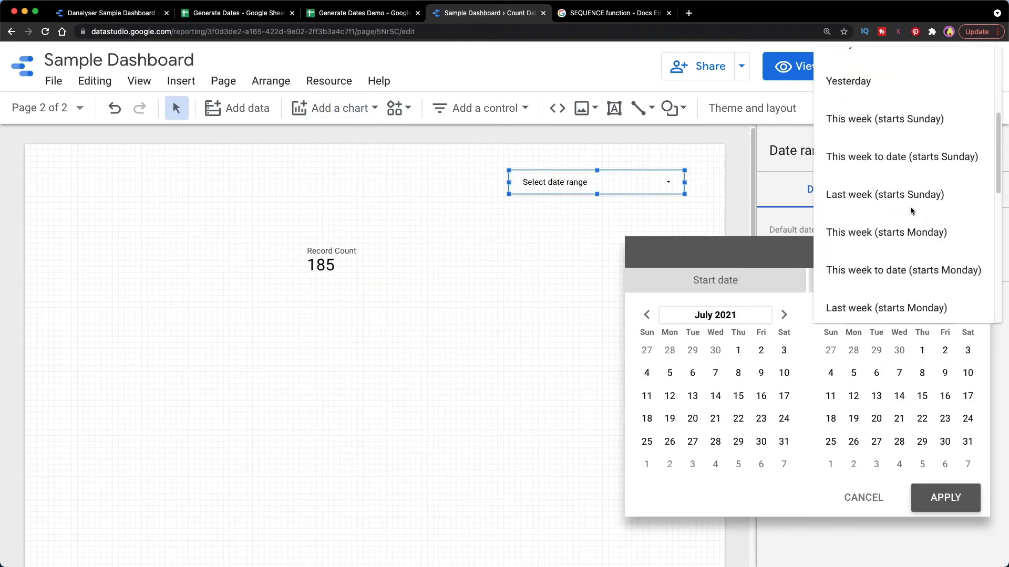
pyautogui.scroll(3, 910, 207)
pyautogui.click(896, 257)
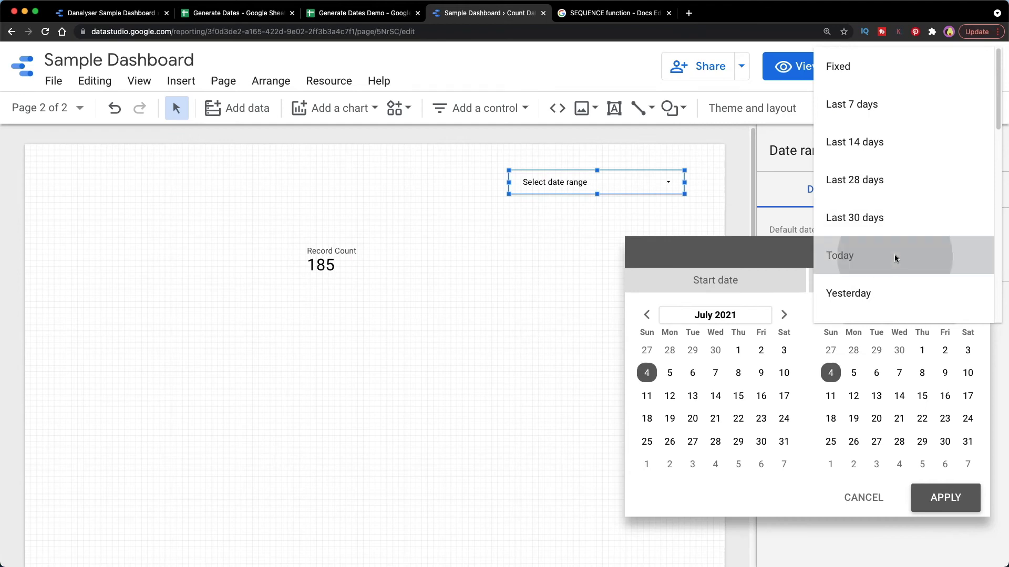
# Step: Apply the Today default, then set the report date range to 1–4 July 2021
pyautogui.click(945, 498)
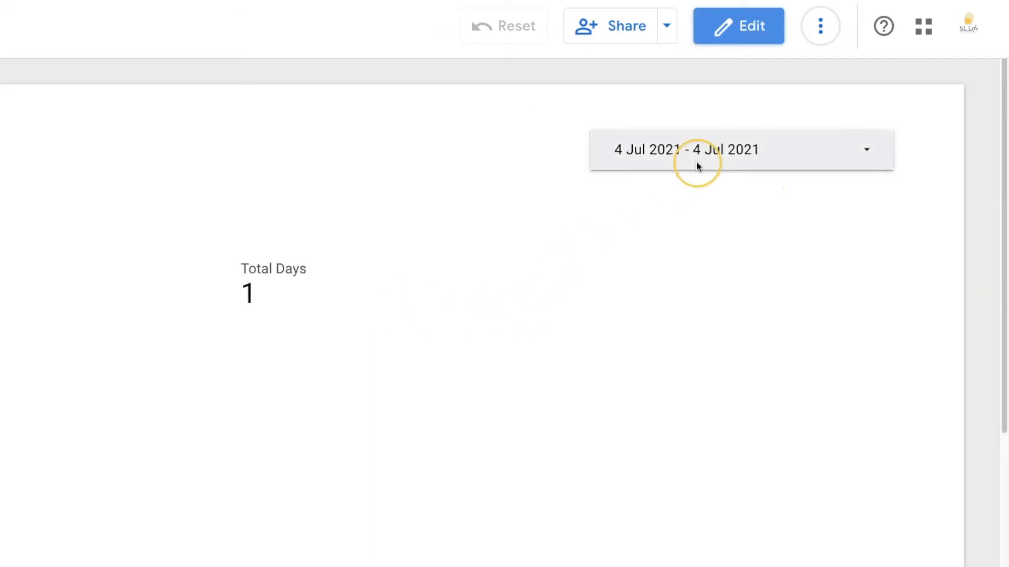
pyautogui.click(696, 161)
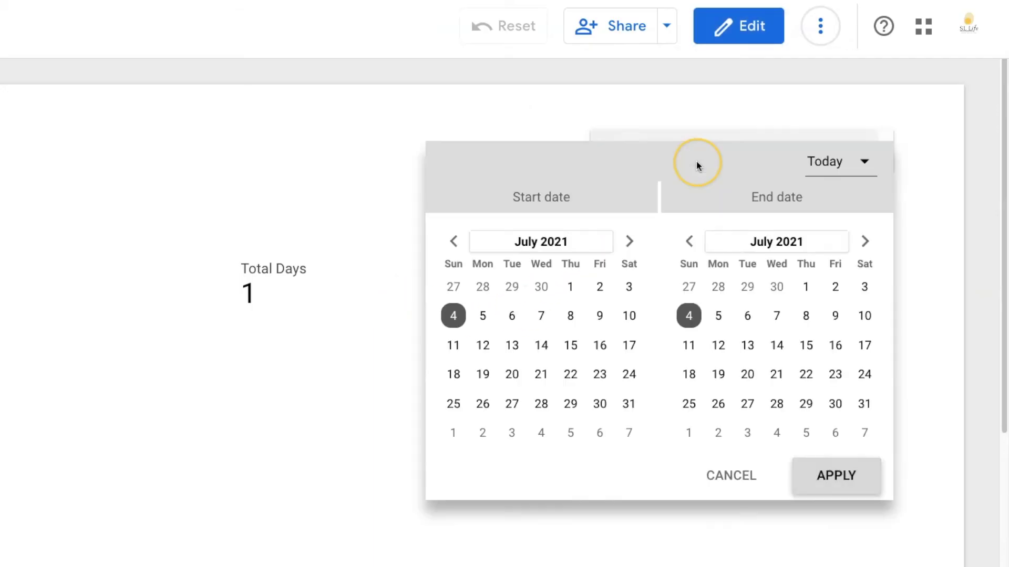
pyautogui.click(572, 288)
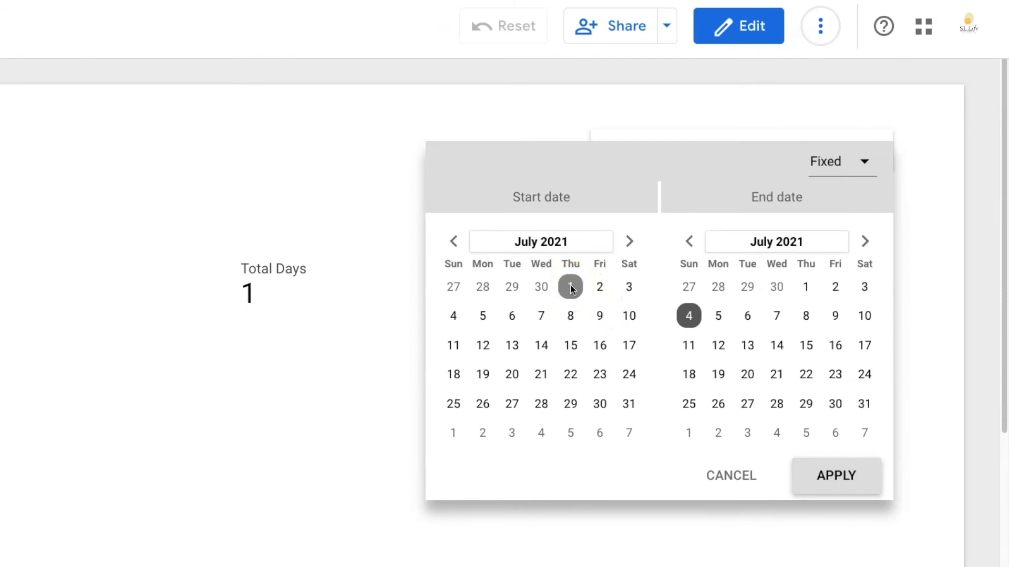
pyautogui.click(837, 475)
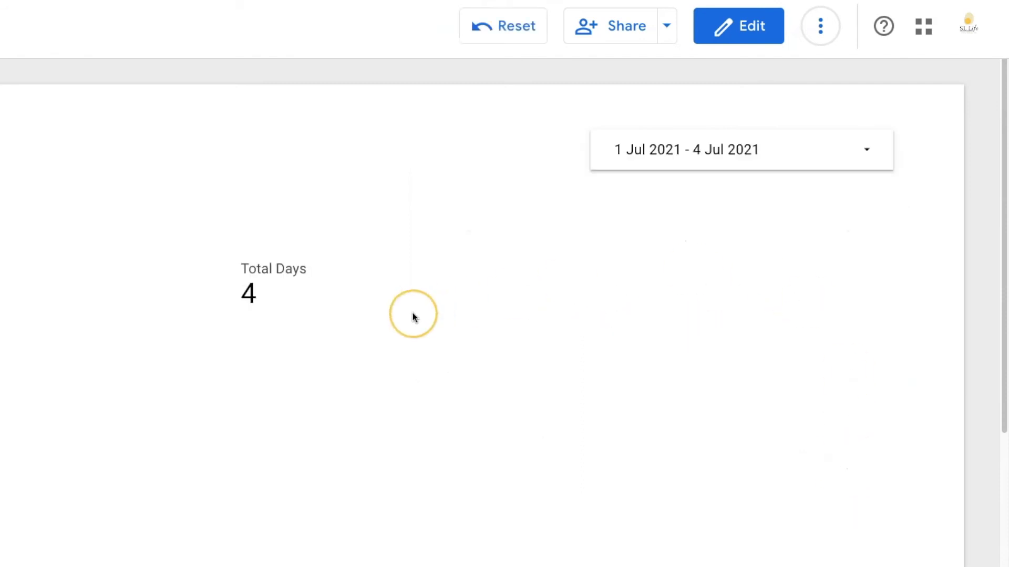
# Step: Change the report date range to 1 June – 4 July 2021, giving 34 Total Days
pyautogui.click(706, 159)
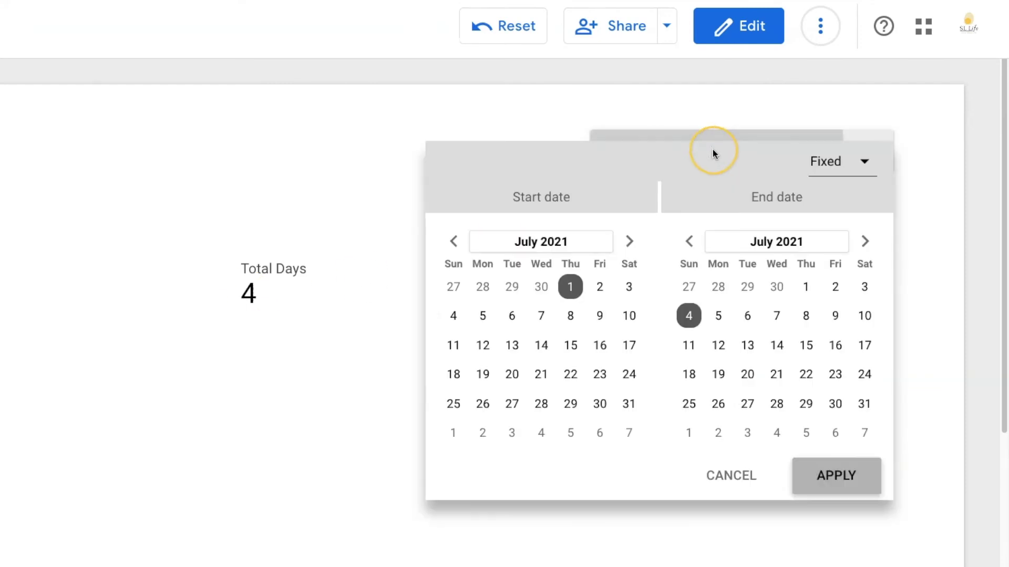
pyautogui.click(454, 242)
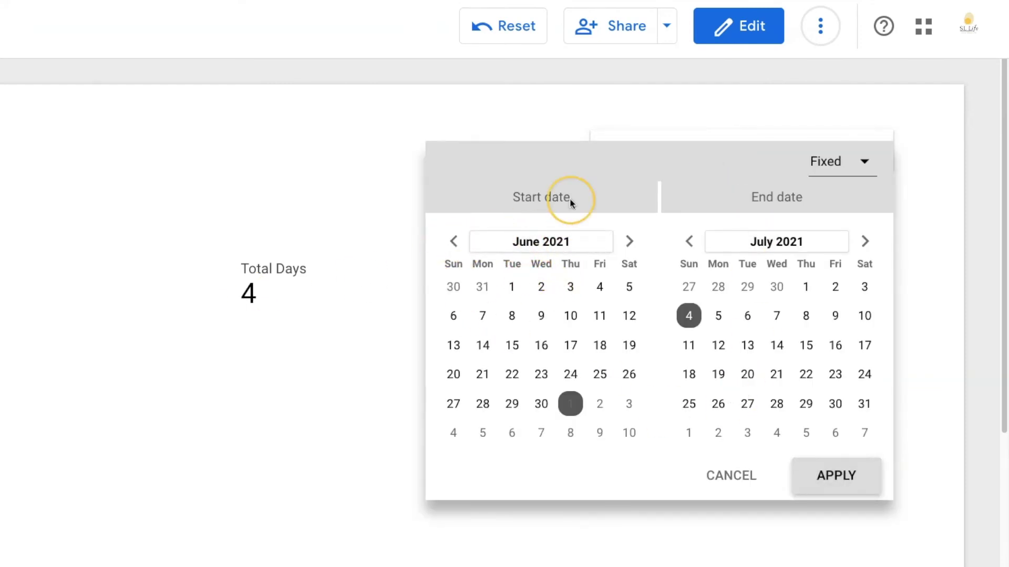
pyautogui.click(512, 287)
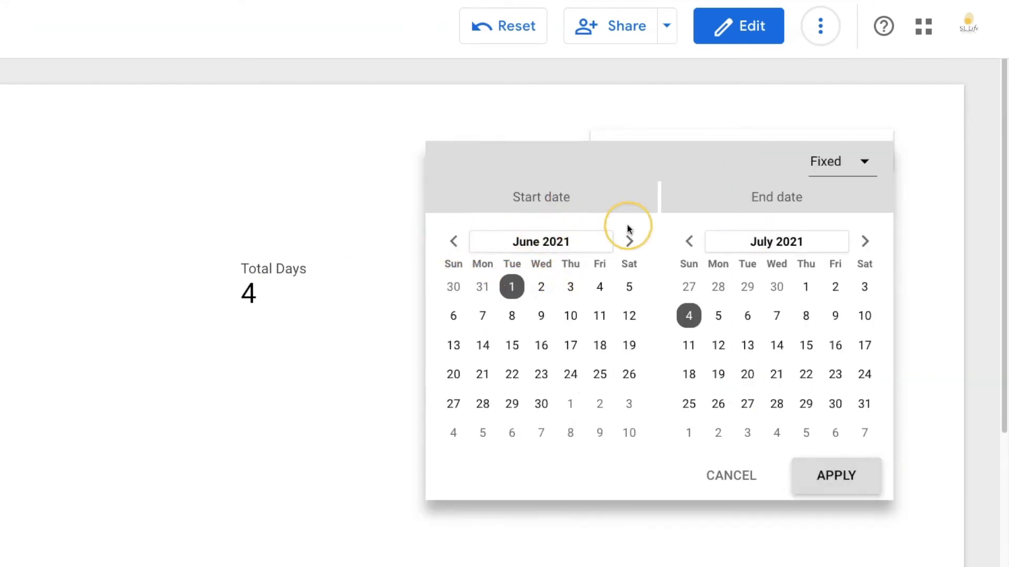
pyautogui.click(839, 482)
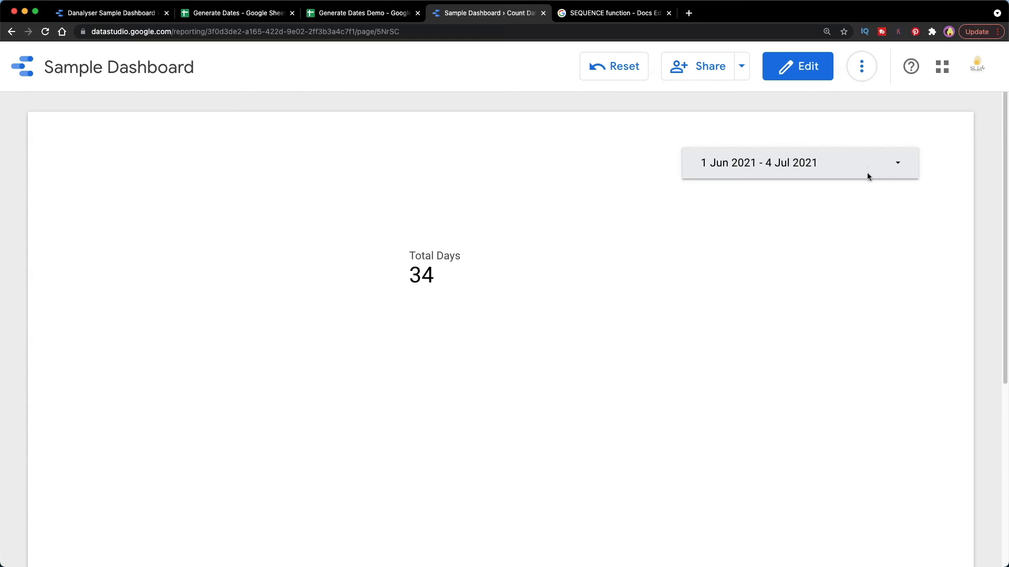
# Step: From the Total Days scorecard, add a calculated field 'Count Date' with formula COUNT_DISTINCT(Date)
pyautogui.click(797, 66)
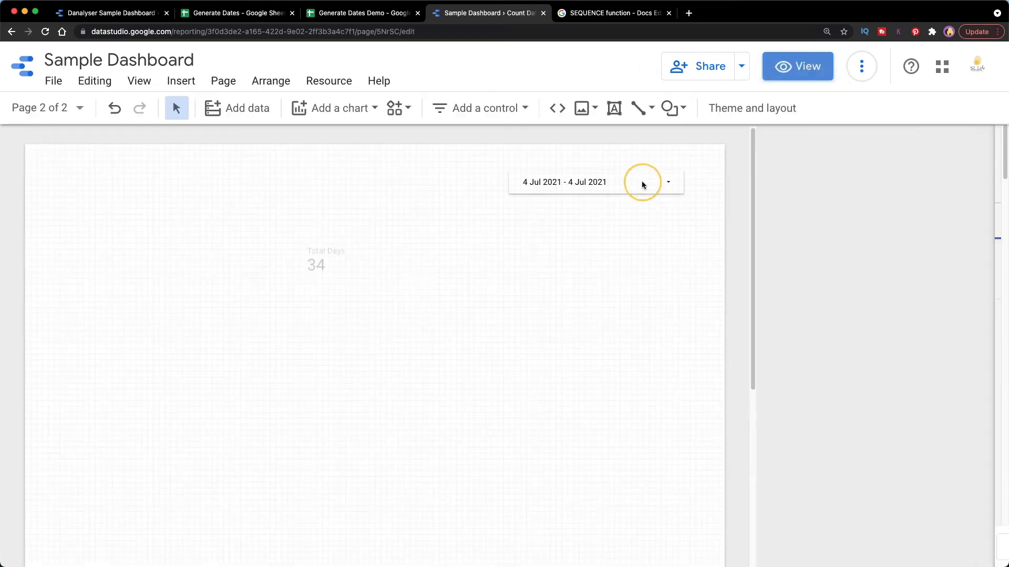
pyautogui.click(333, 277)
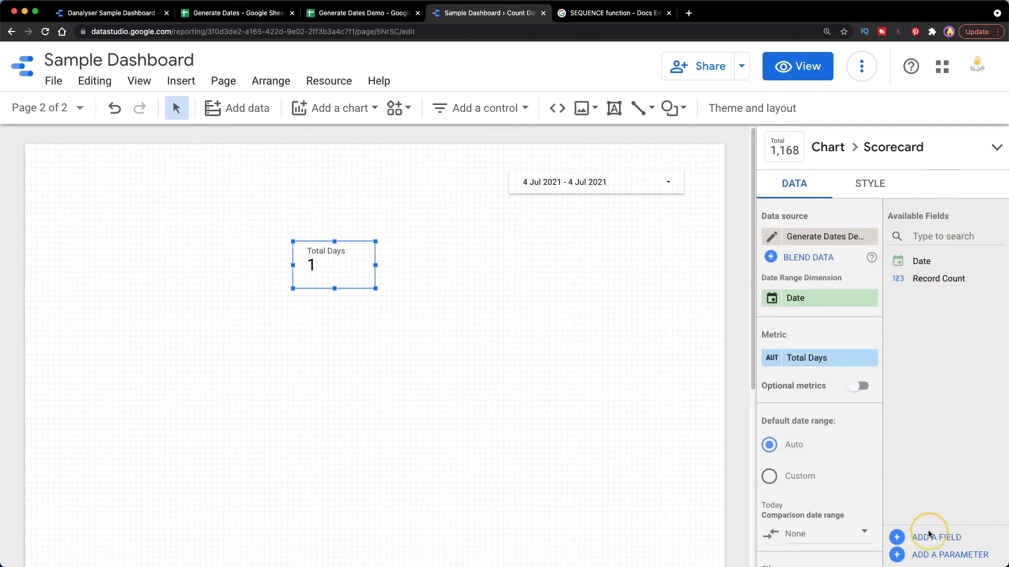
pyautogui.click(930, 537)
pyautogui.click(425, 388)
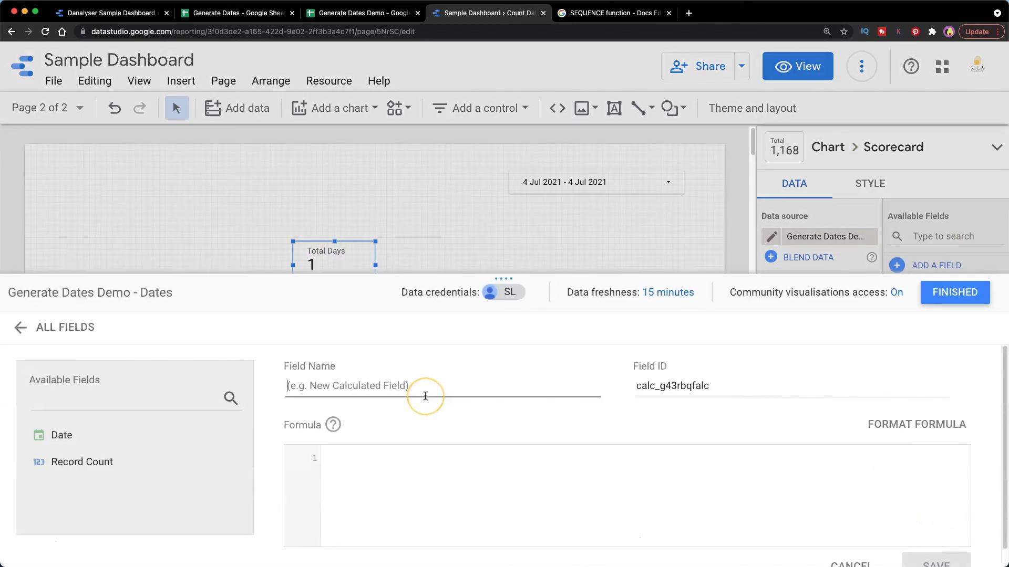
pyautogui.write('Count Date')
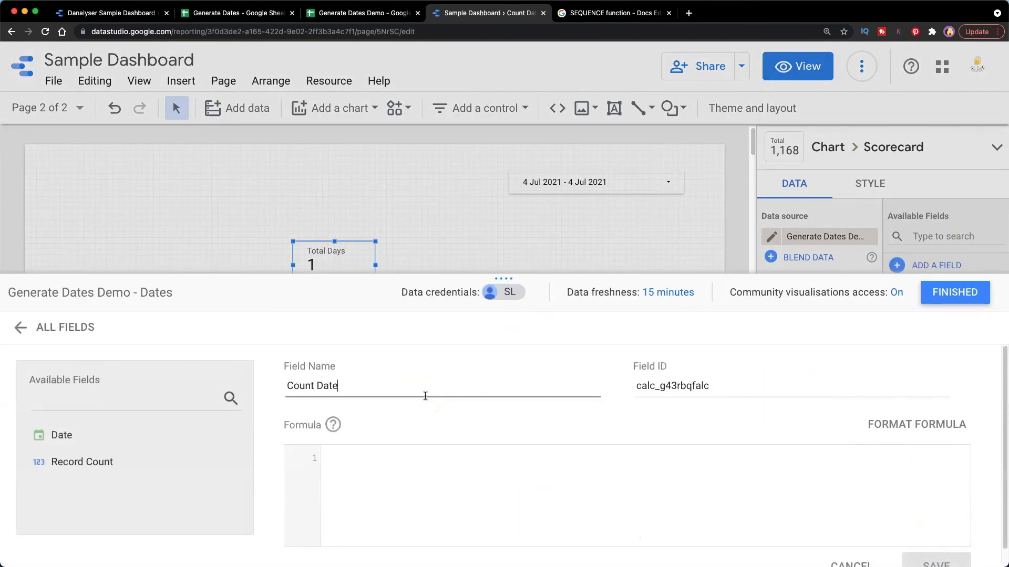
pyautogui.click(432, 457)
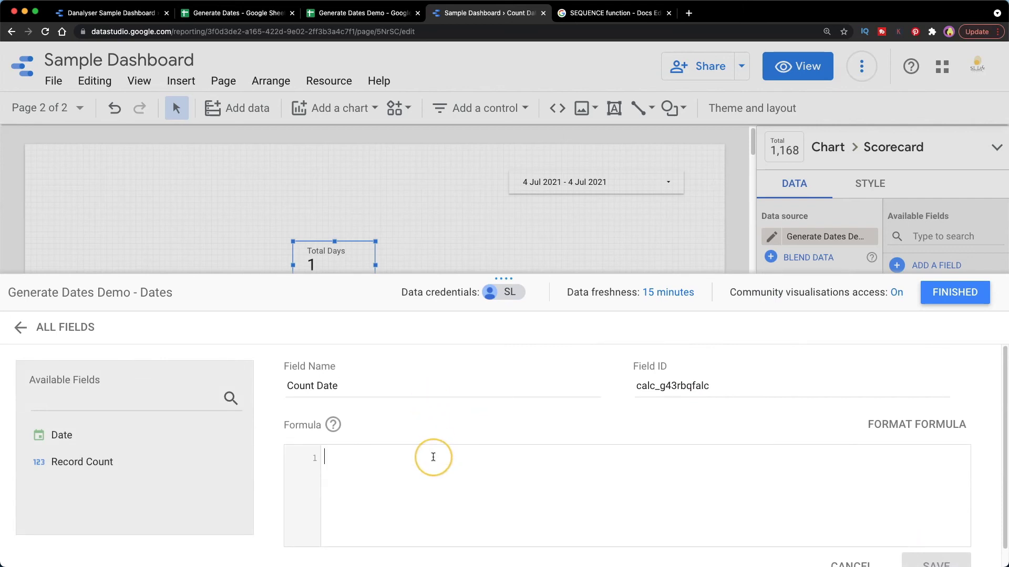
pyautogui.write('COUNT')
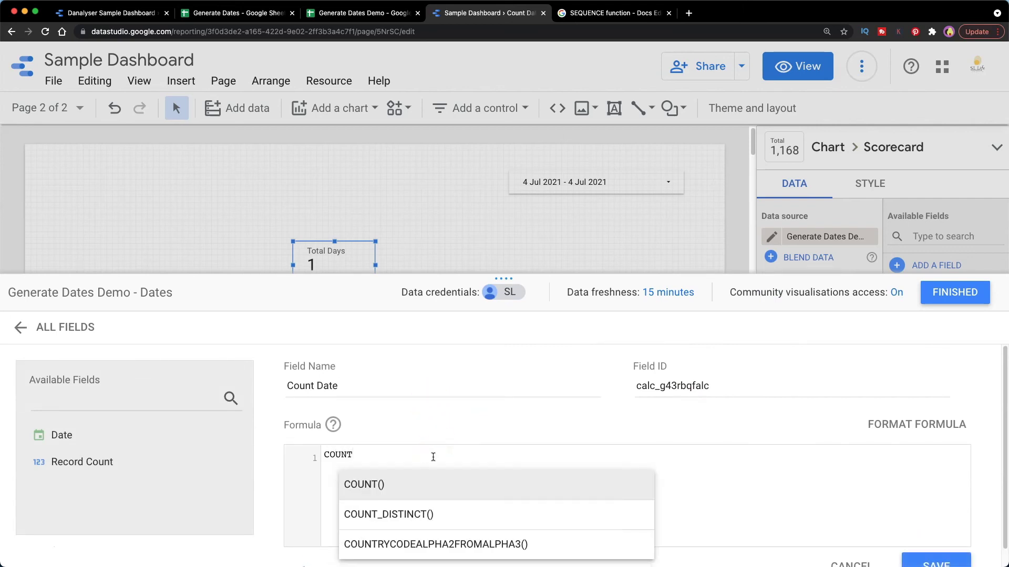
pyautogui.write('_DIST')
pyautogui.press('Return')
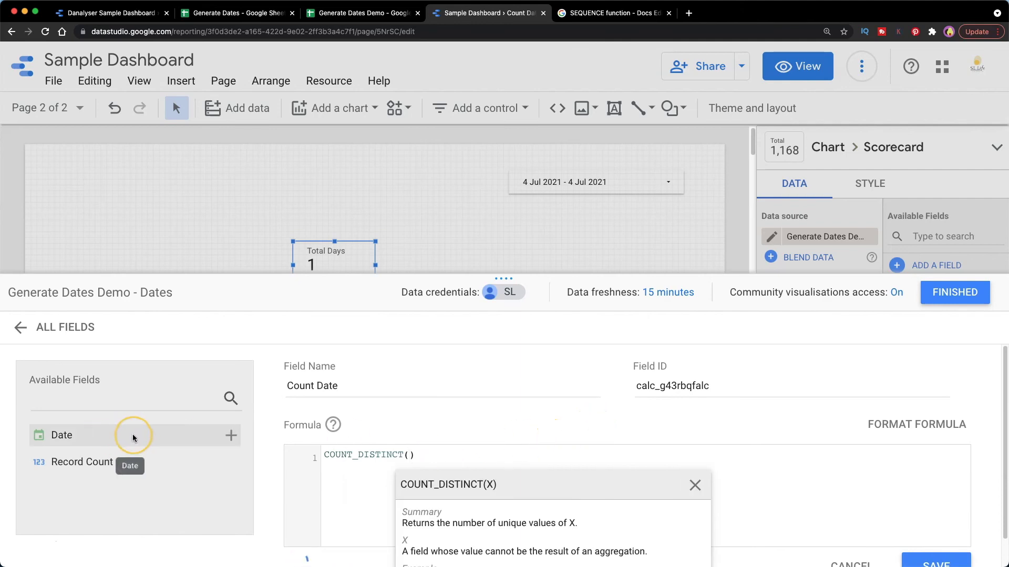
pyautogui.click(103, 434)
pyautogui.click(482, 457)
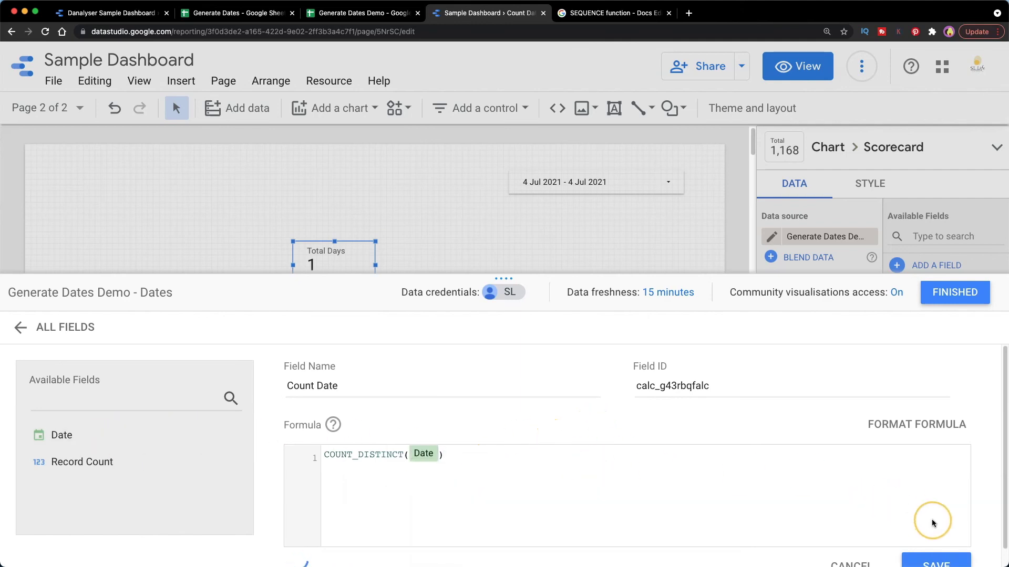
pyautogui.click(935, 561)
pyautogui.click(955, 291)
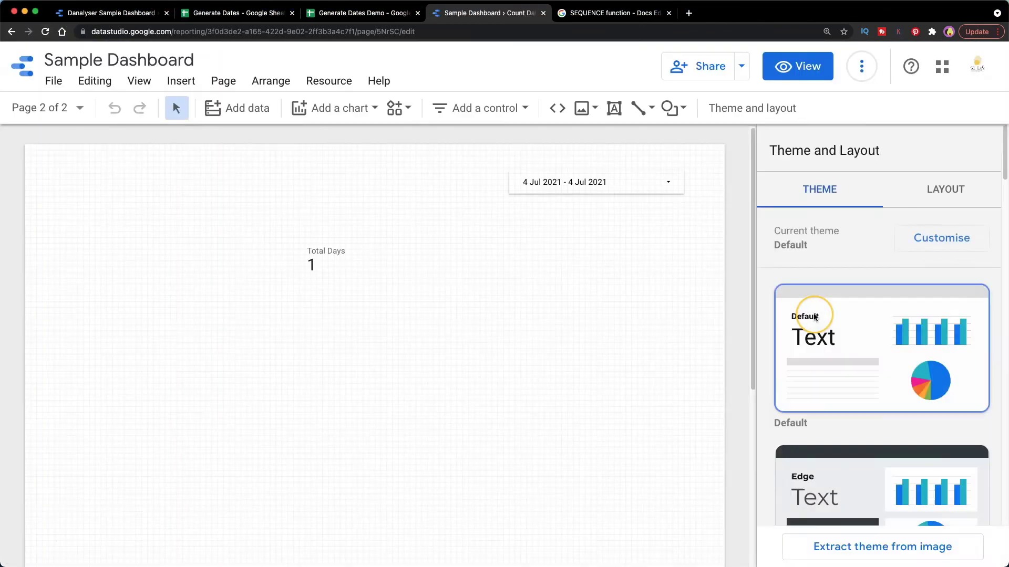
# Step: Replace Total Days with the Count Date metric, preview a 1 Jun–4 Jul 2021 range, and reopen Count Date
pyautogui.moveTo(934, 279); pyautogui.dragTo(819, 358)
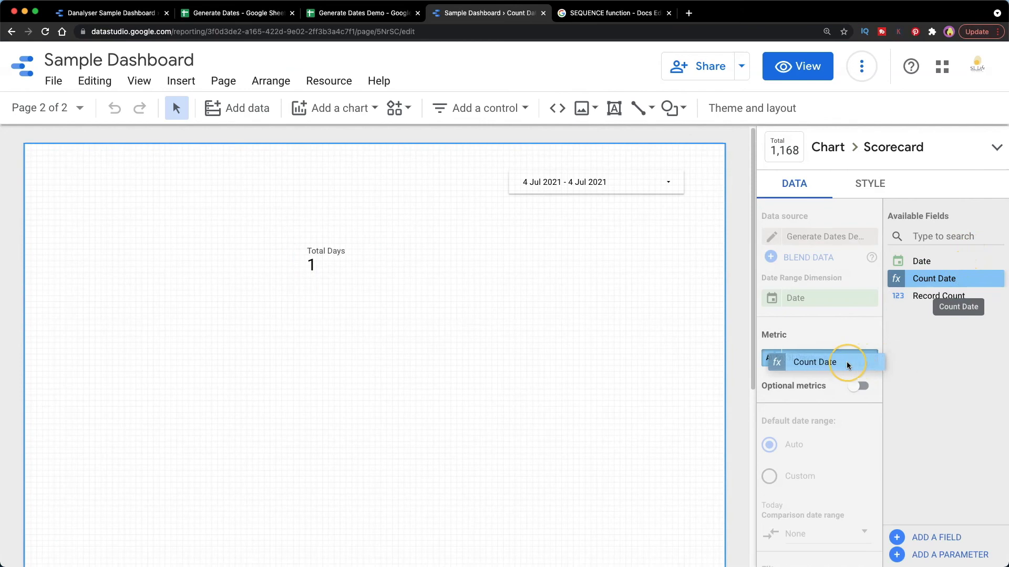
pyautogui.click(796, 67)
pyautogui.click(788, 164)
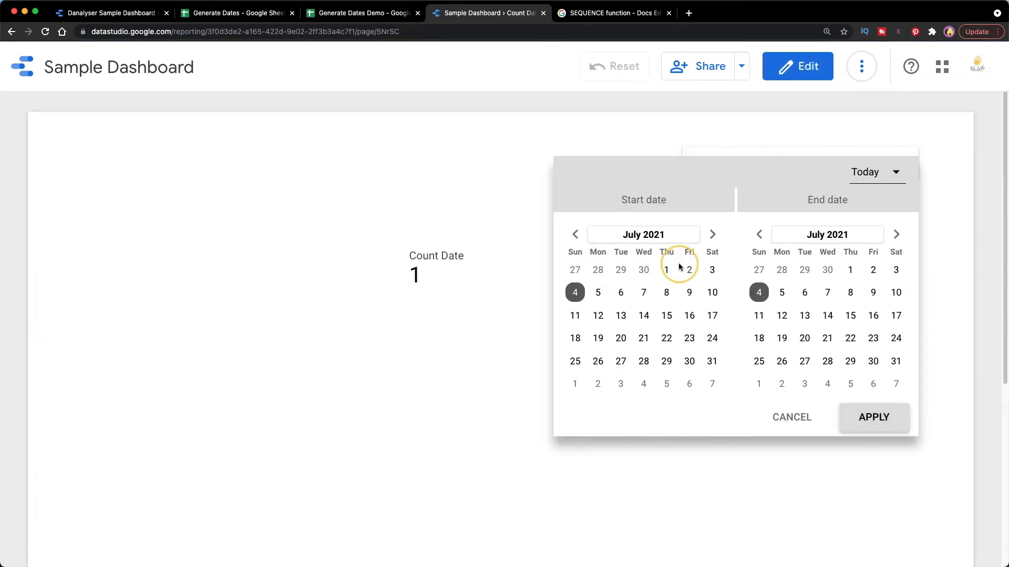
pyautogui.click(578, 234)
pyautogui.click(620, 271)
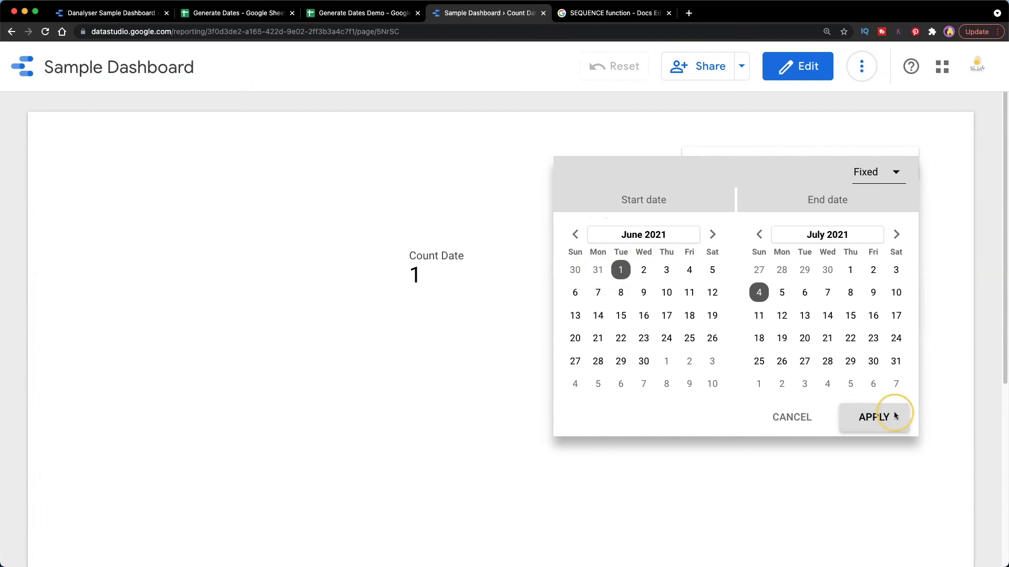
pyautogui.click(873, 418)
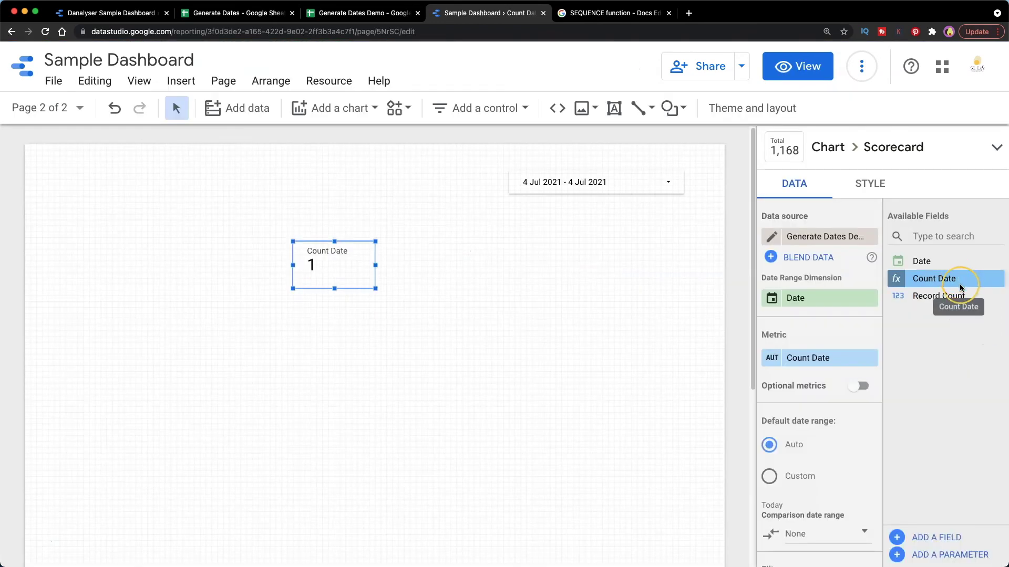
pyautogui.click(898, 280)
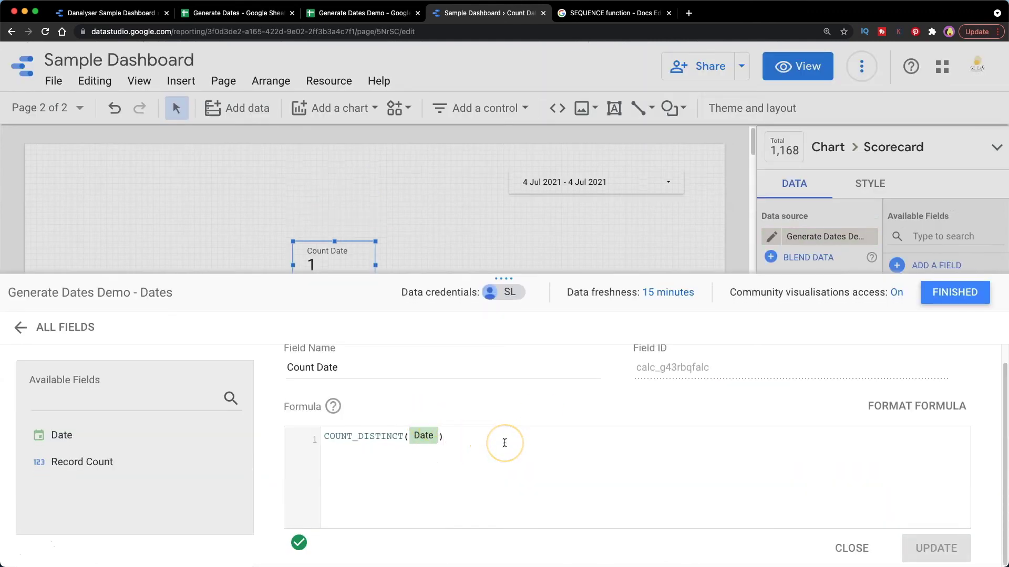
# Step: Update the field to 'Percentage of Days', COUNT_DISTINCT(Date)/365, and refresh the report
pyautogui.click(504, 443)
pyautogui.write('/365')
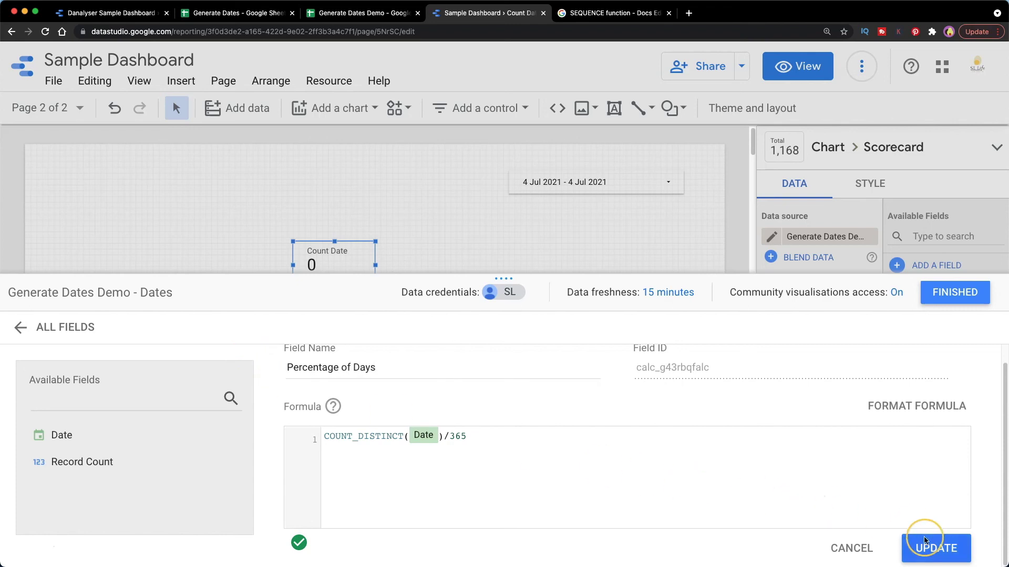
pyautogui.click(935, 547)
pyautogui.click(954, 291)
pyautogui.click(45, 31)
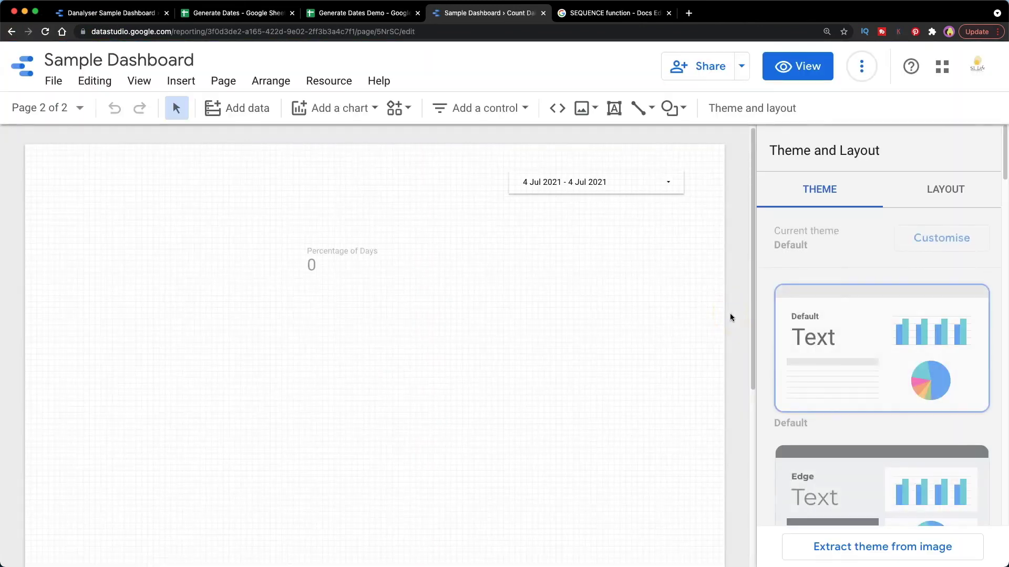
# Step: Set the scorecard's Percentage of Days metric type to Numeric > Percent, showing 0.27%
pyautogui.click(339, 264)
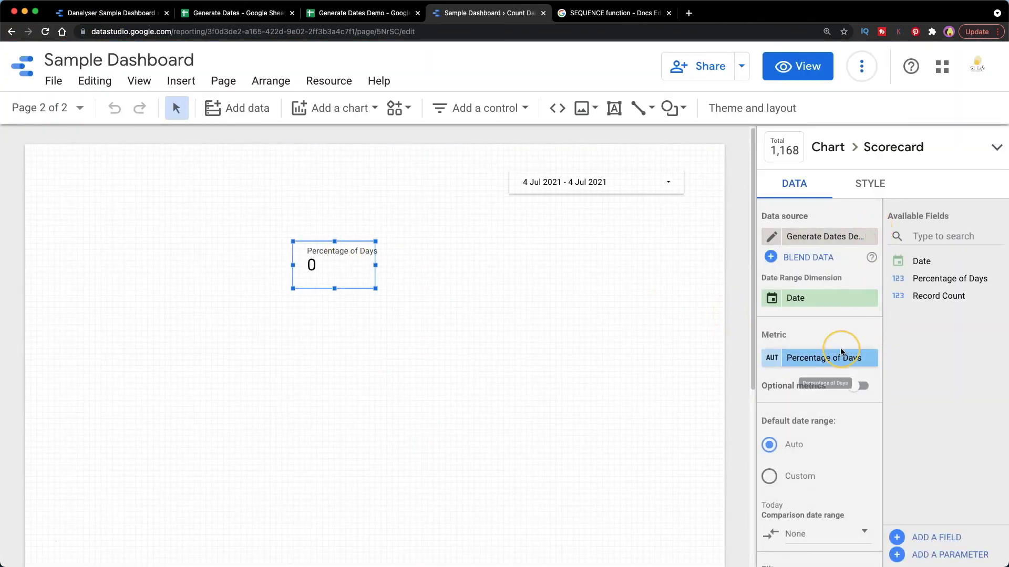
pyautogui.click(769, 356)
pyautogui.click(652, 438)
pyautogui.moveTo(638, 451)
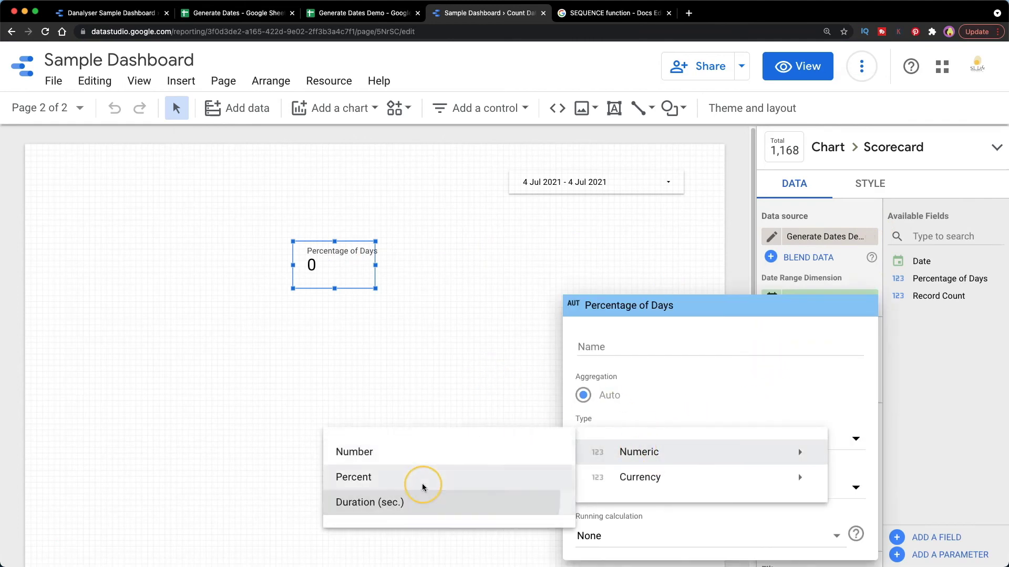
pyautogui.click(423, 477)
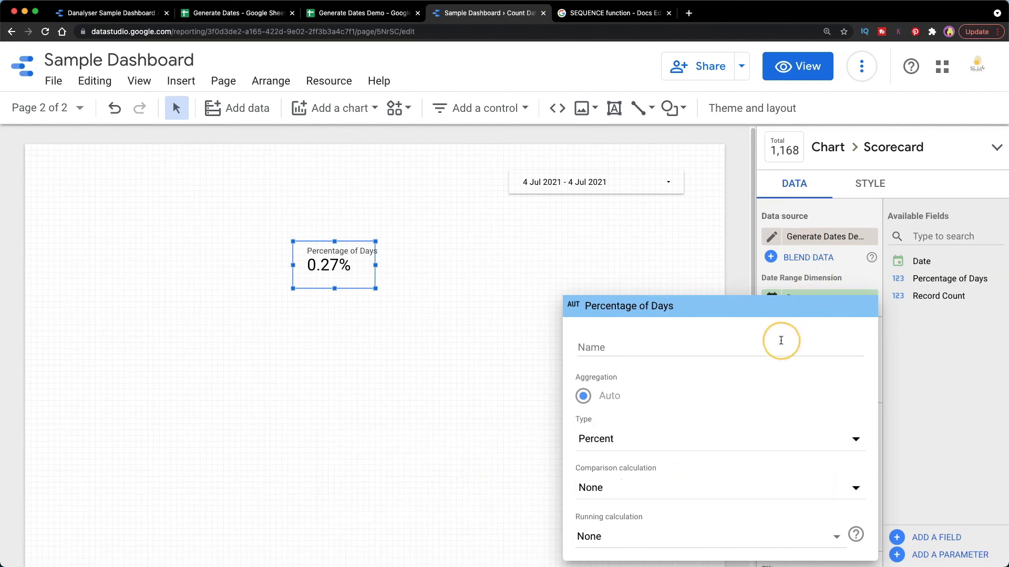
# Step: In view mode, apply the Last quarter preset (1 Apr–30 Jun 2021) to the date range control
pyautogui.click(797, 67)
pyautogui.click(778, 171)
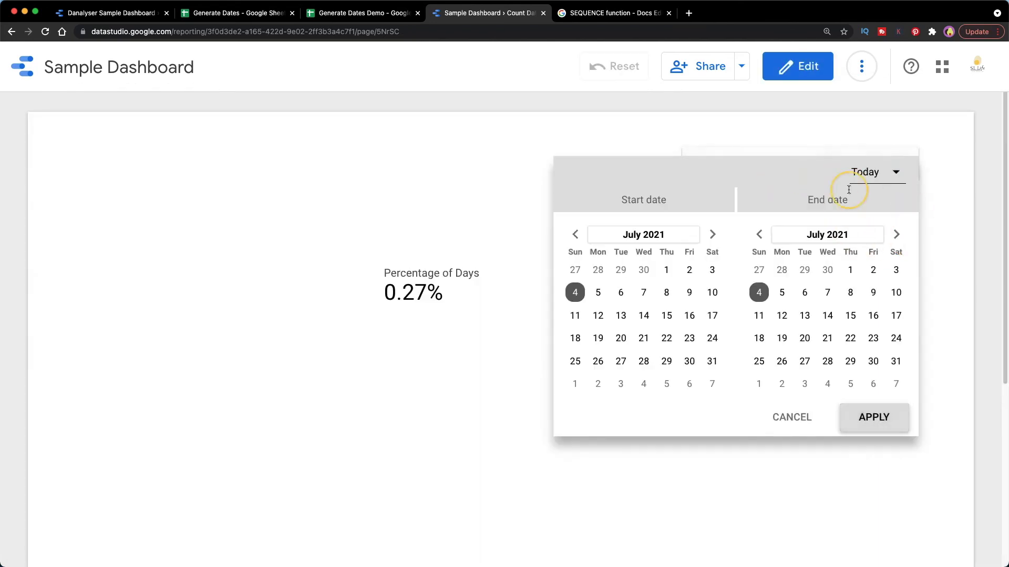
pyautogui.click(875, 172)
pyautogui.scroll(-5, 897, 244)
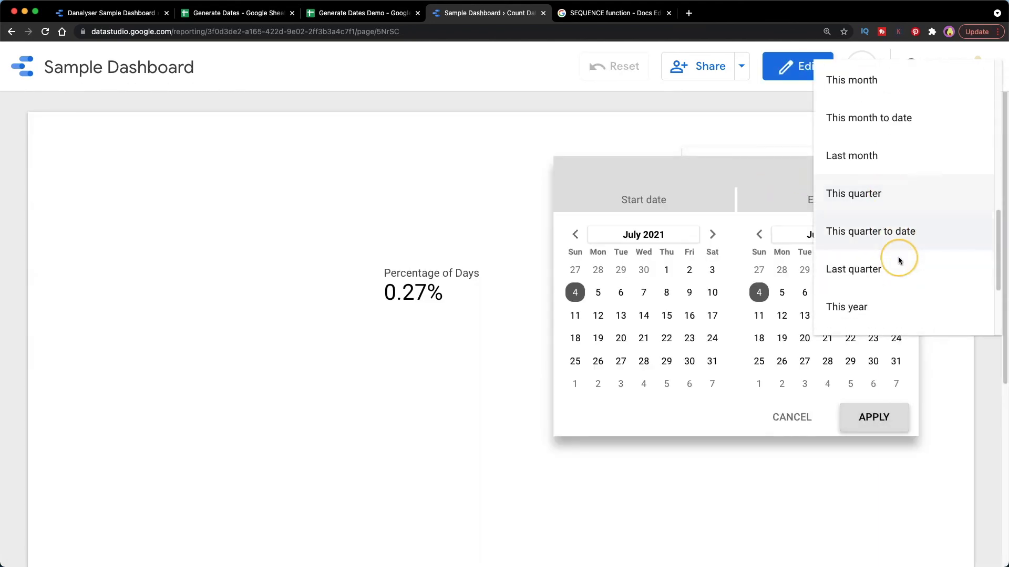
pyautogui.click(897, 272)
pyautogui.click(874, 417)
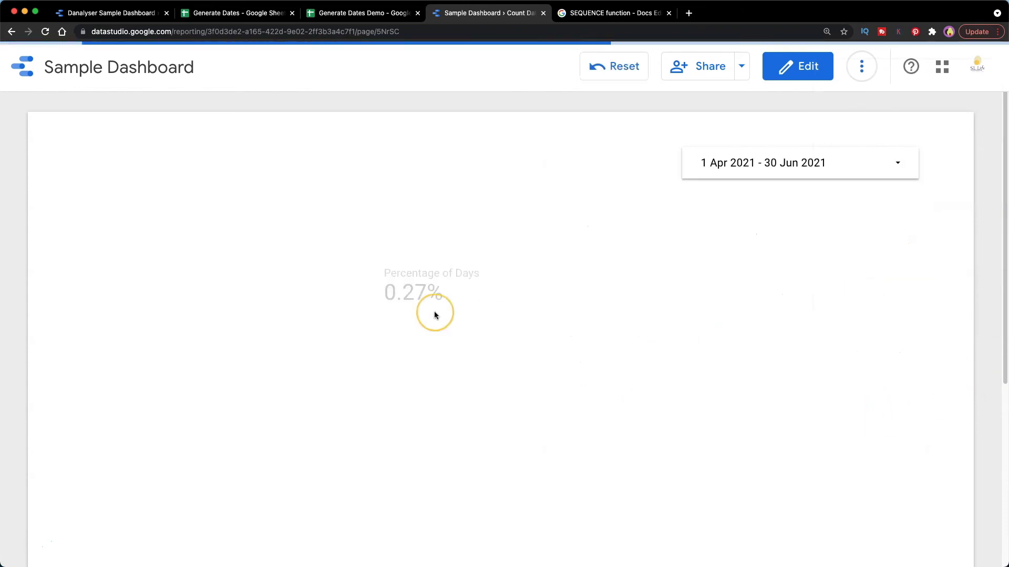